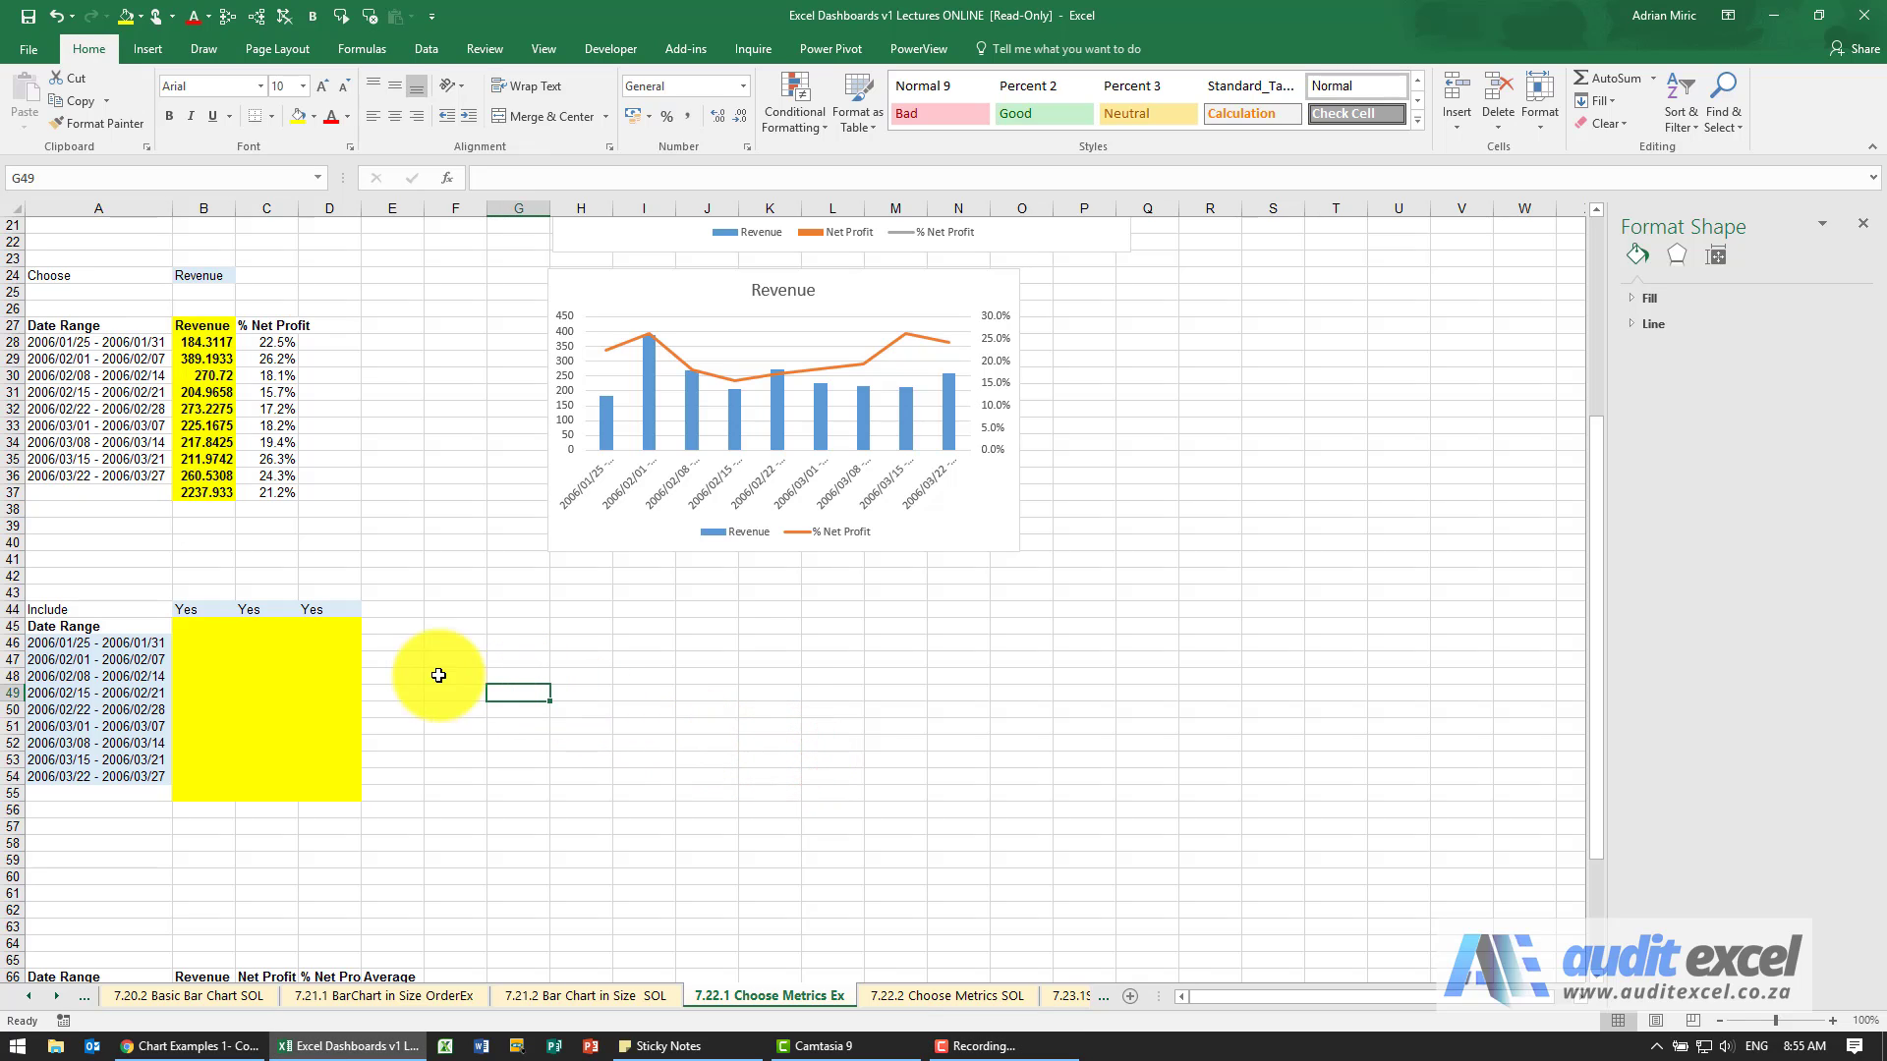
- Check the Include switches above Revenue and the other two metrics in row 44
{"action": "left_click", "coordinate": [192, 609]}
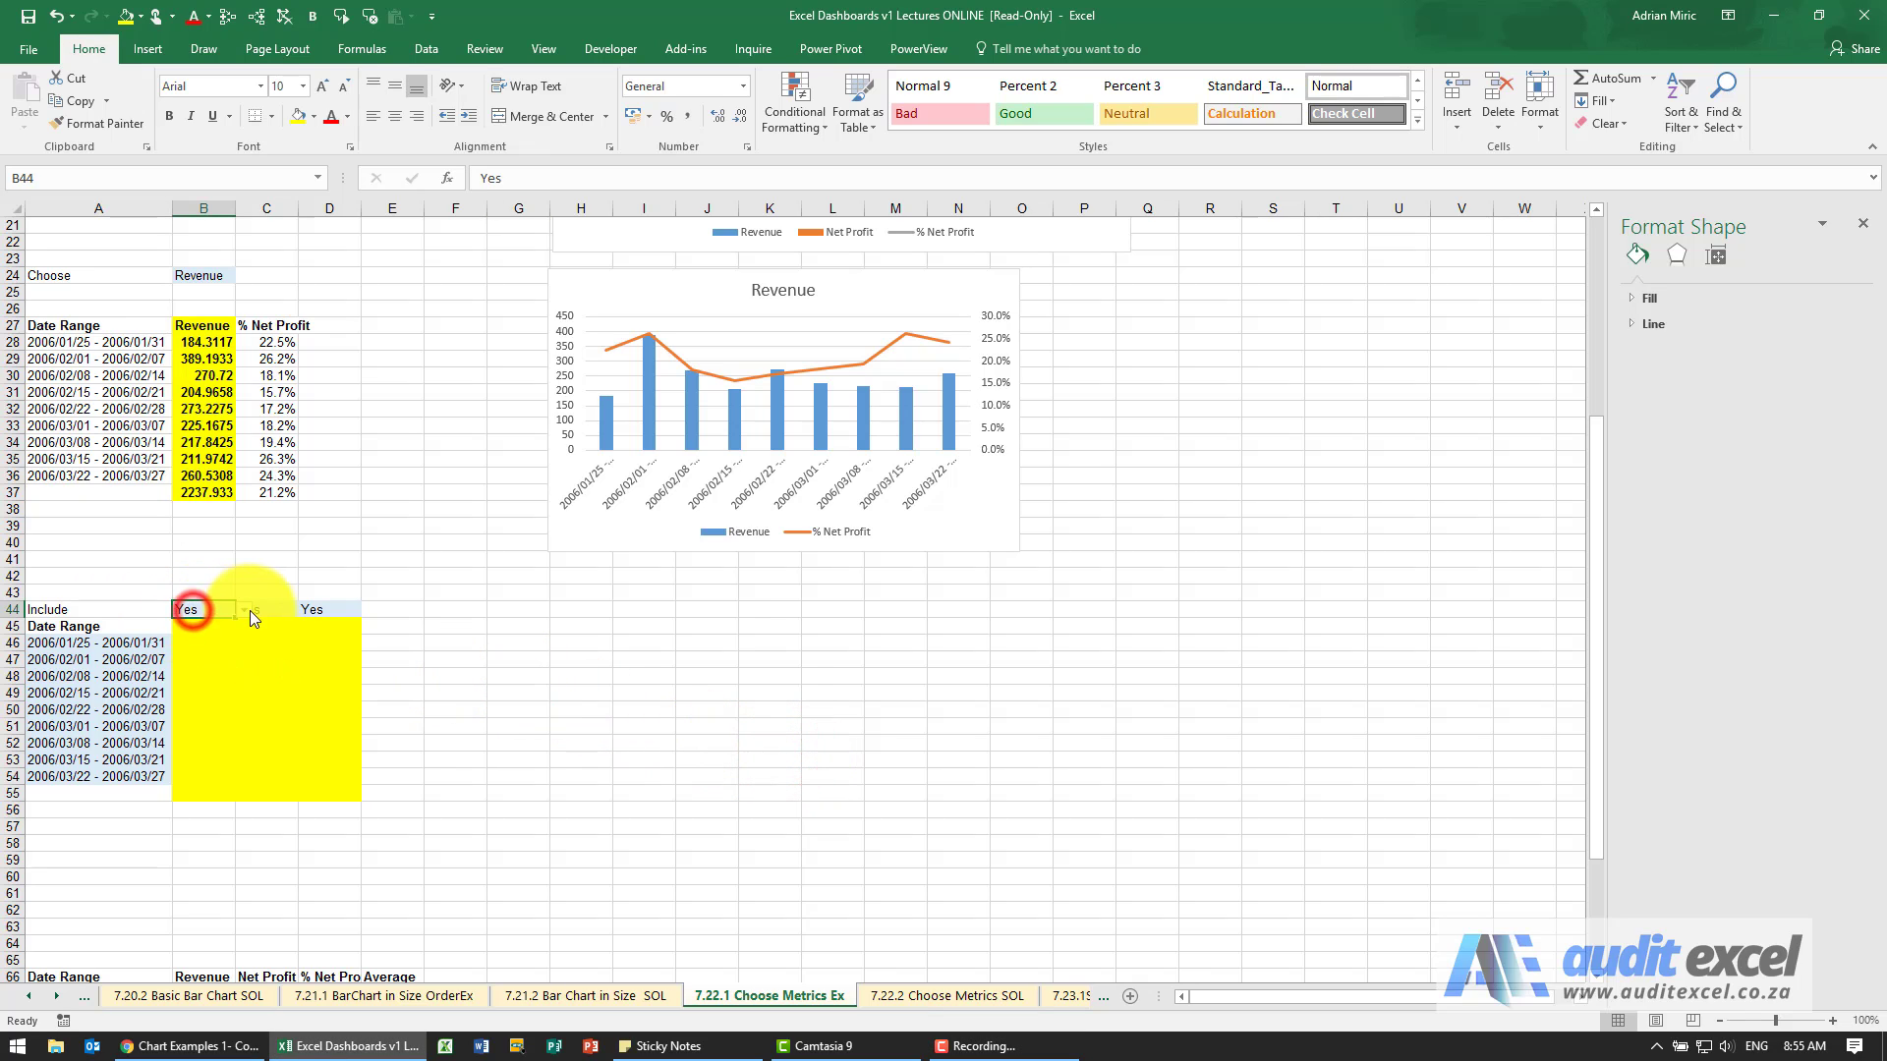
{"action": "left_click", "coordinate": [252, 610]}
{"action": "left_click", "coordinate": [325, 608]}
{"action": "key", "text": "ctrl+r"}
{"action": "left_click", "coordinate": [202, 609]}
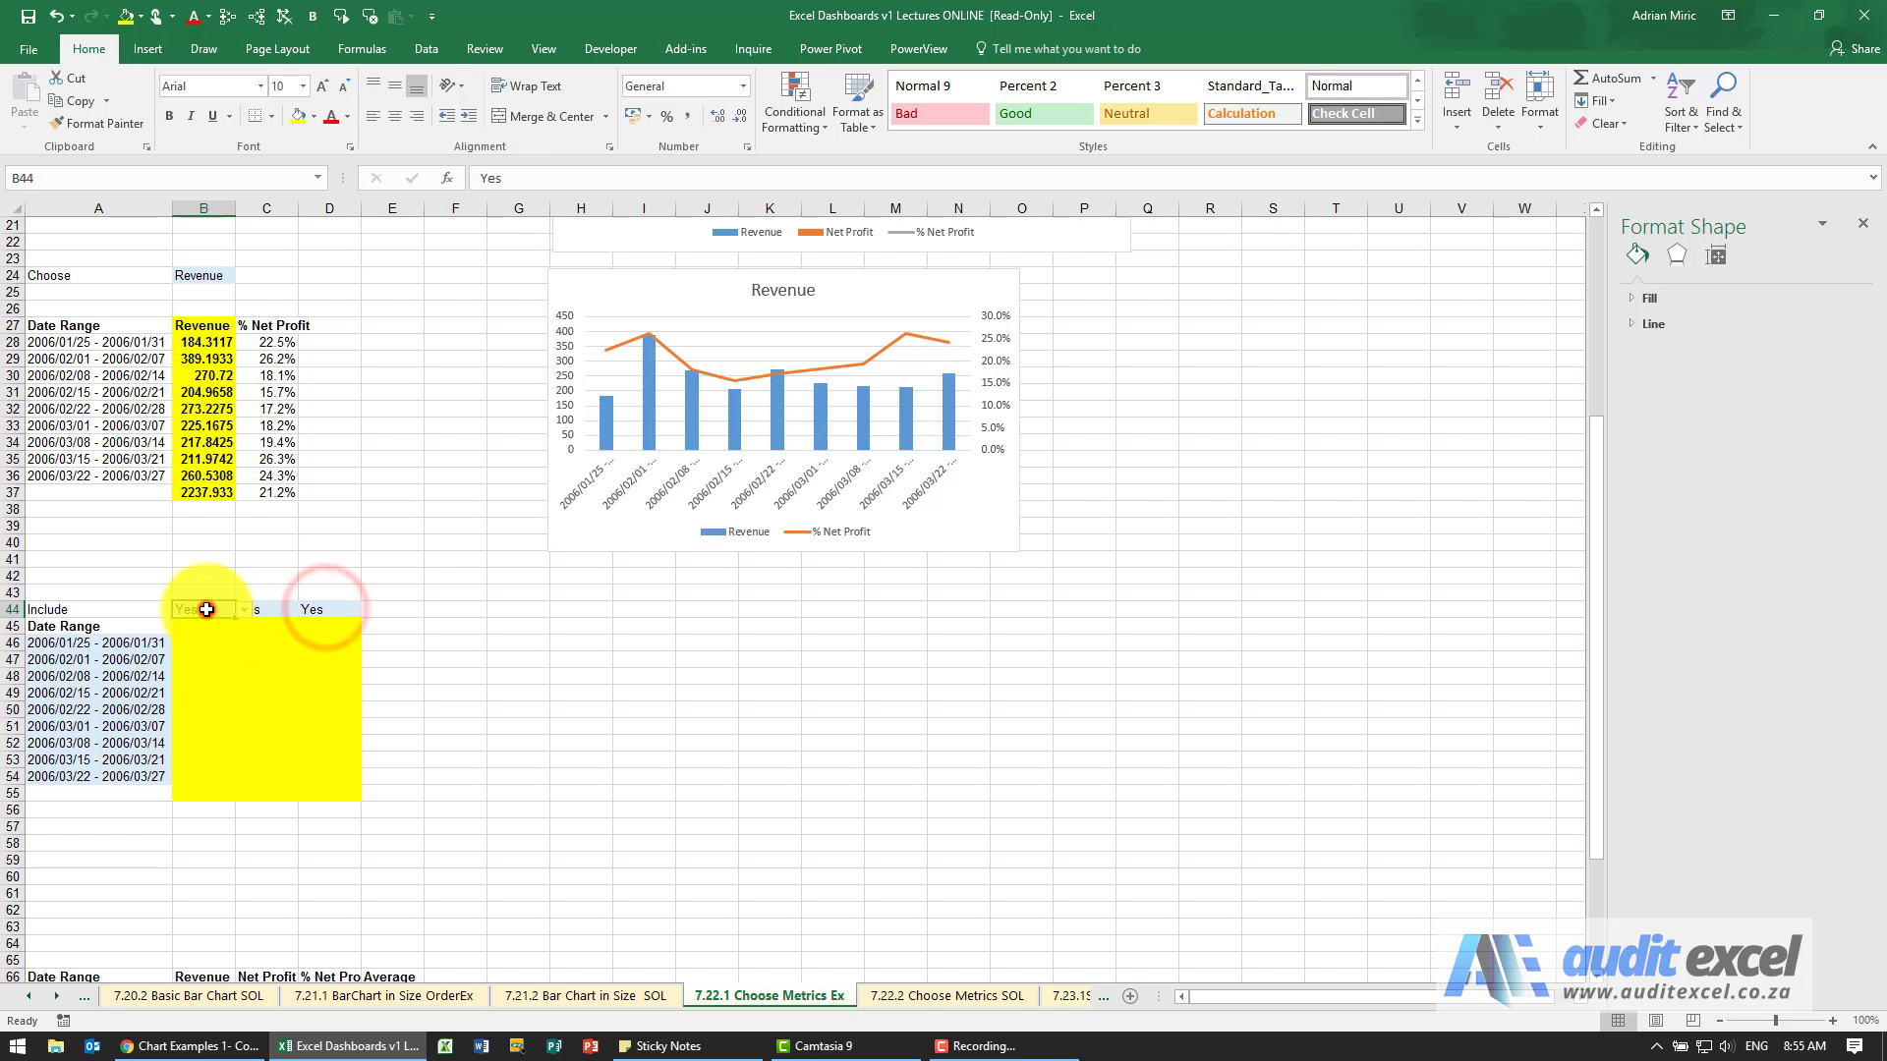
{"action": "scroll", "coordinate": [226, 594], "scroll_direction": "up", "scroll_amount": 7}
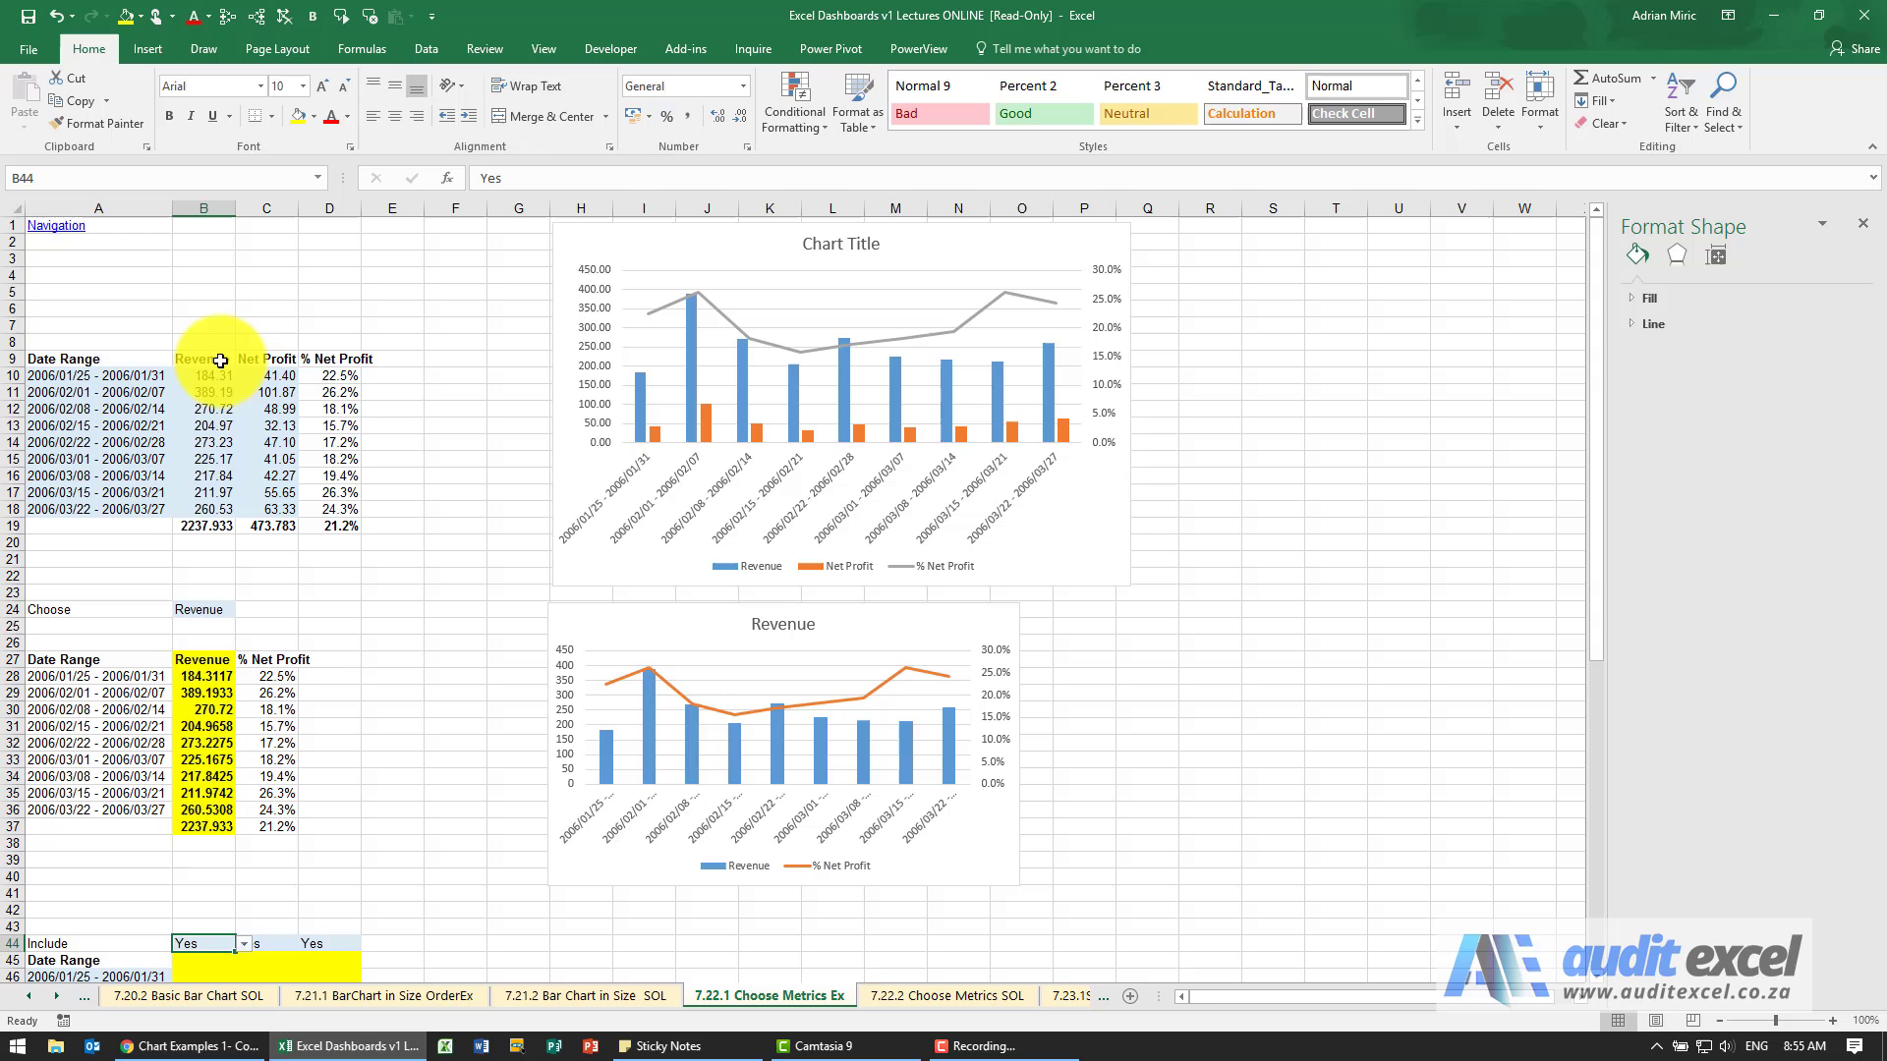
{"action": "scroll", "coordinate": [261, 522], "scroll_direction": "down", "scroll_amount": 5}
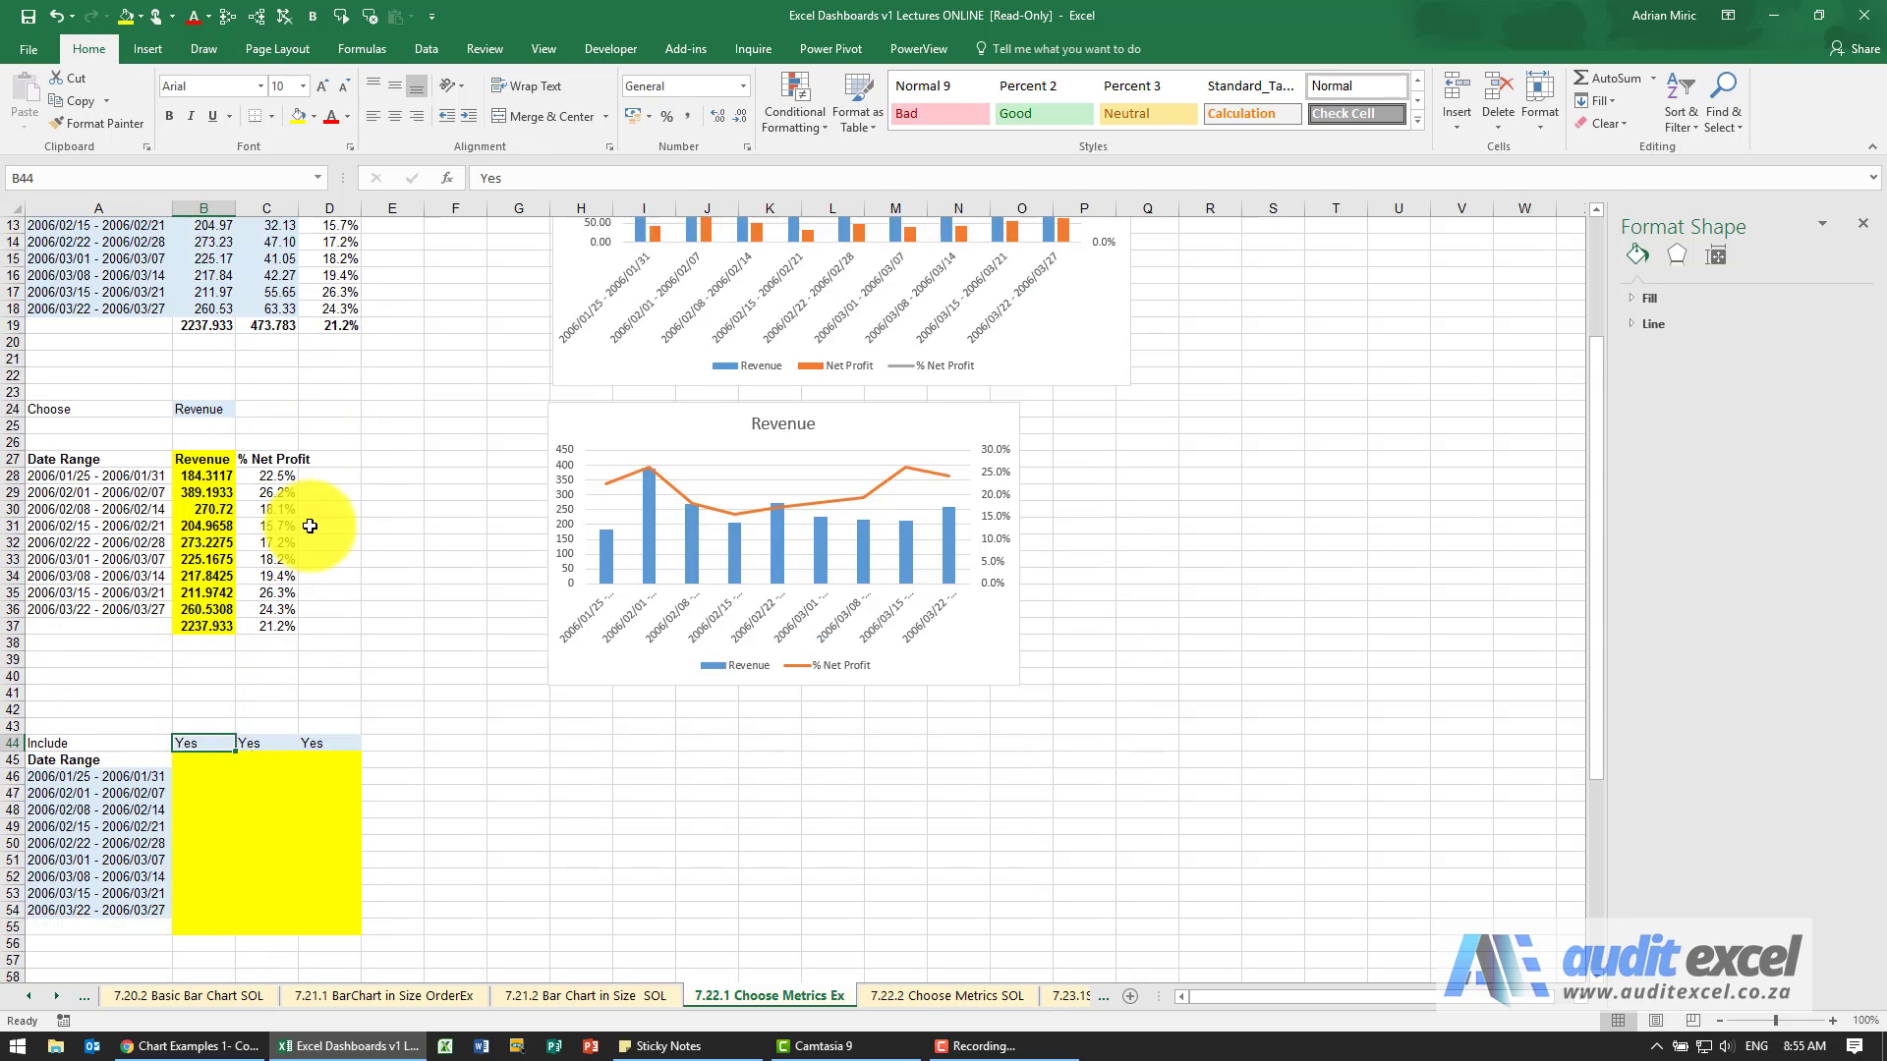
- Enter =IF(B$44="Yes",B10,NA()) in B46 so it returns 184.31
{"action": "left_click", "coordinate": [197, 724]}
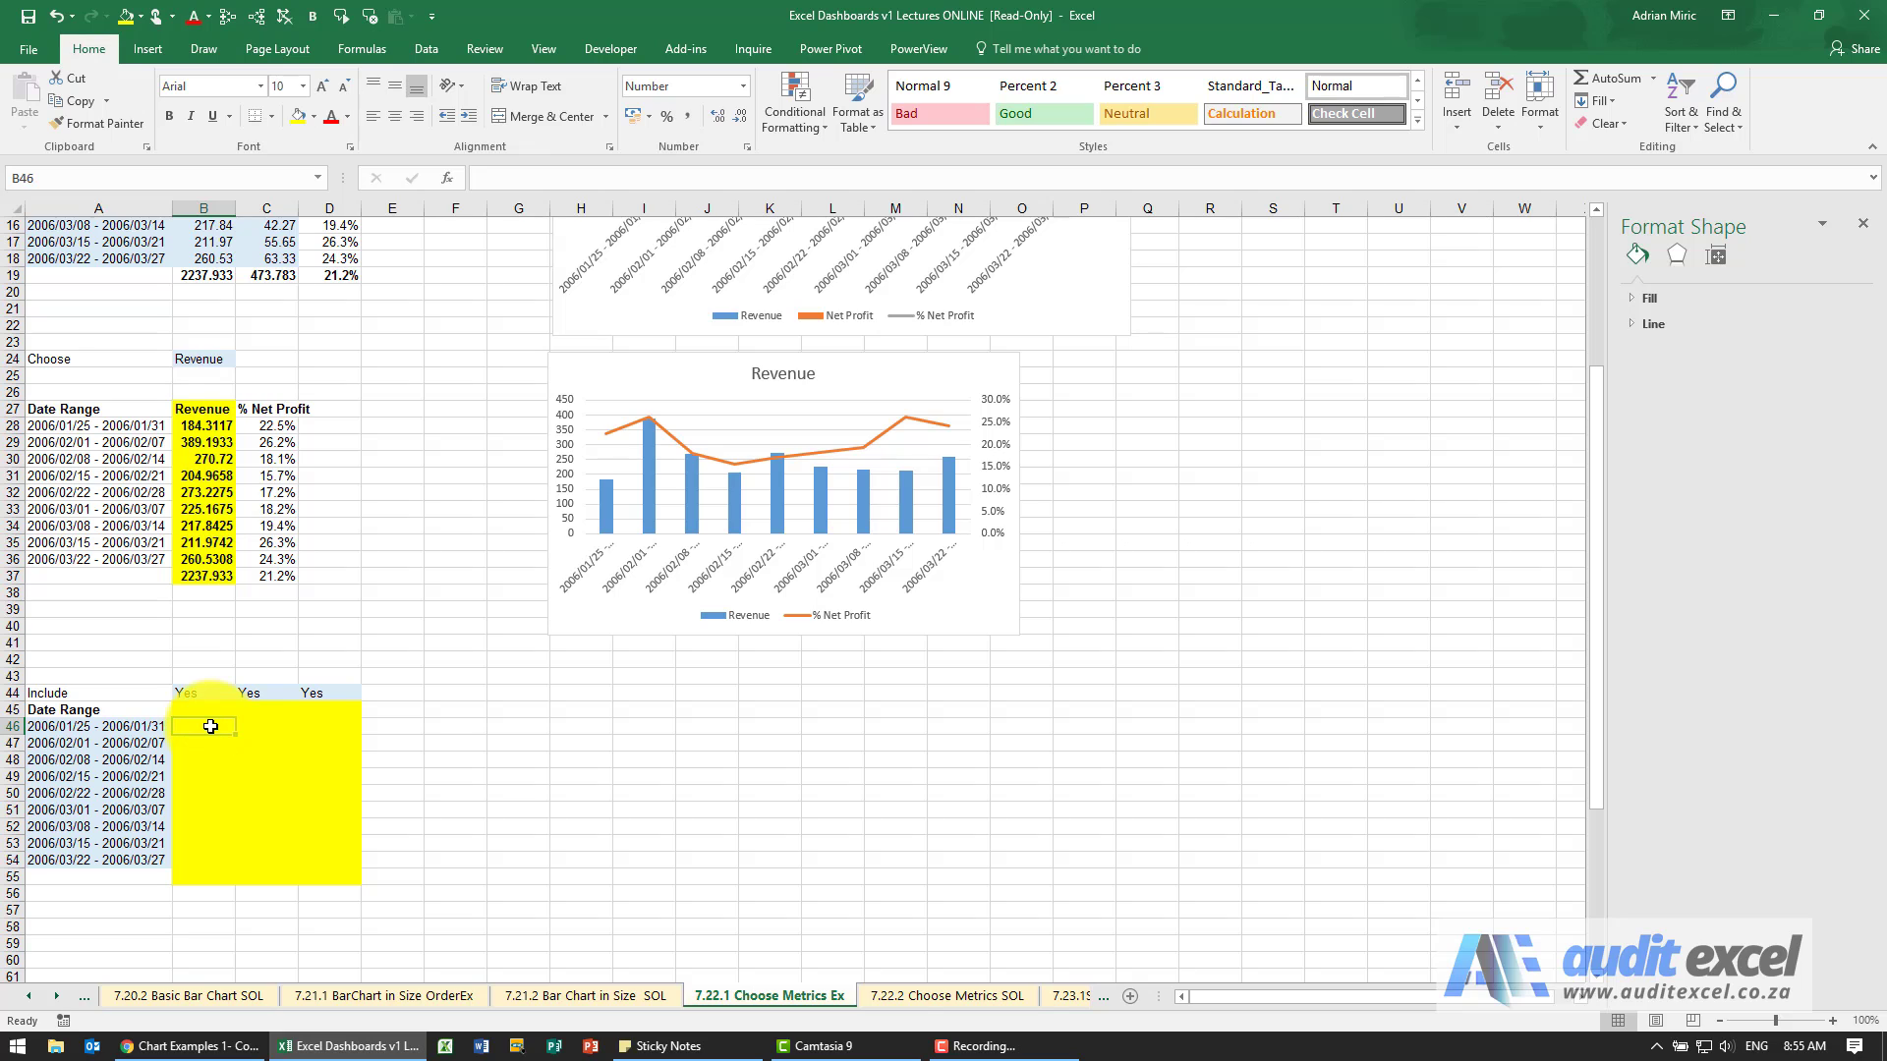
{"action": "type", "text": "=if"}
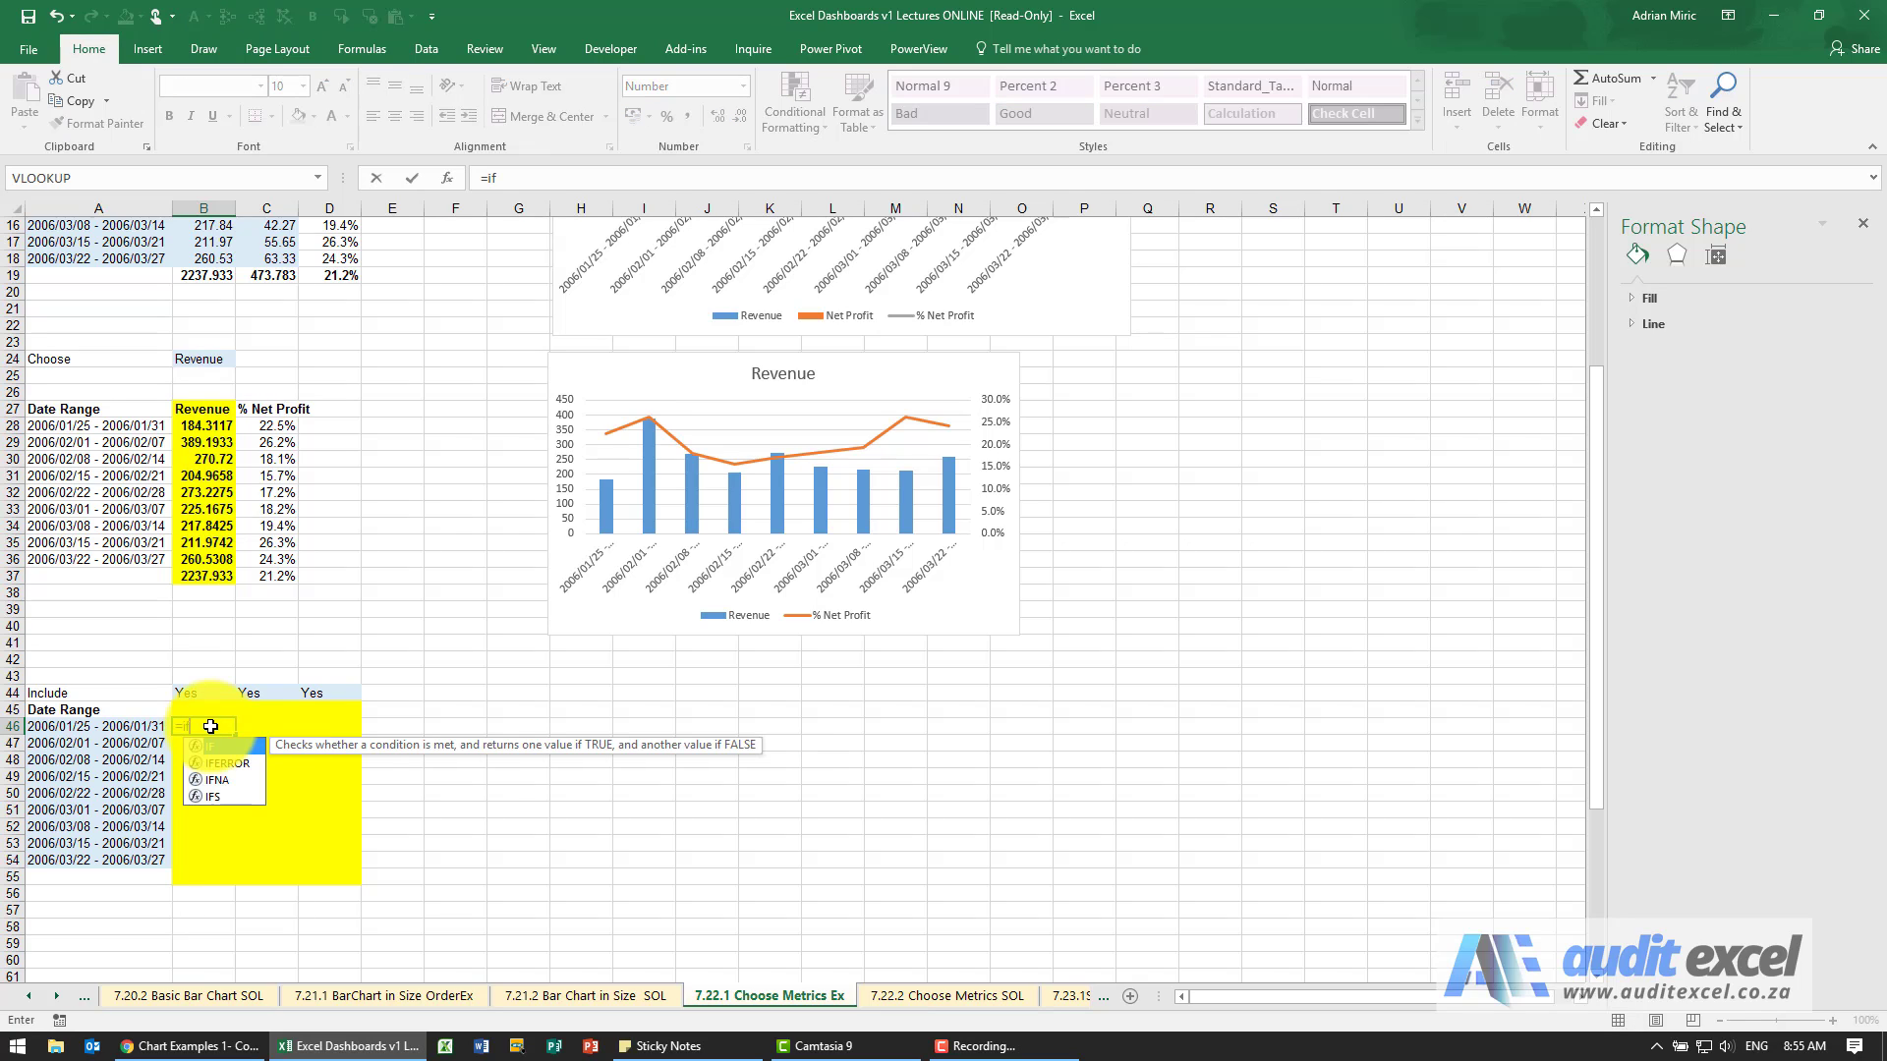
{"action": "type", "text": "("}
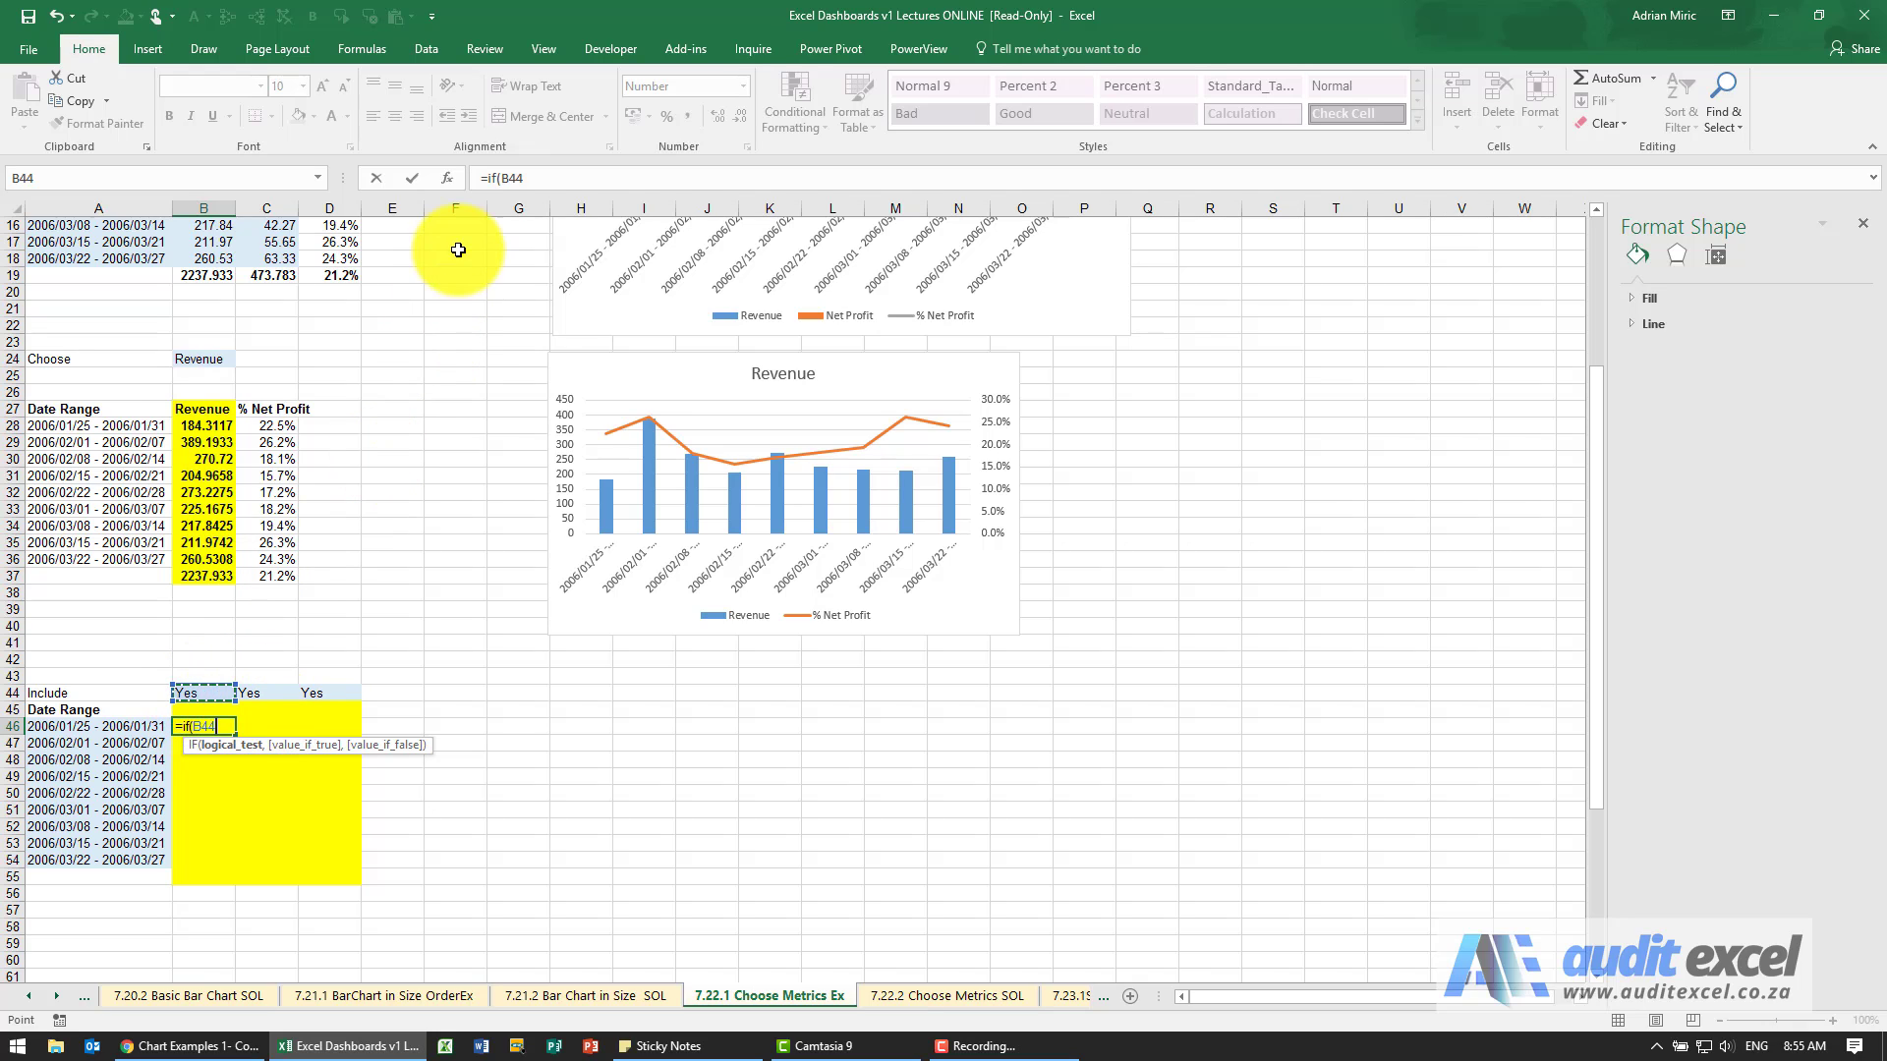
{"action": "key", "text": "F4"}
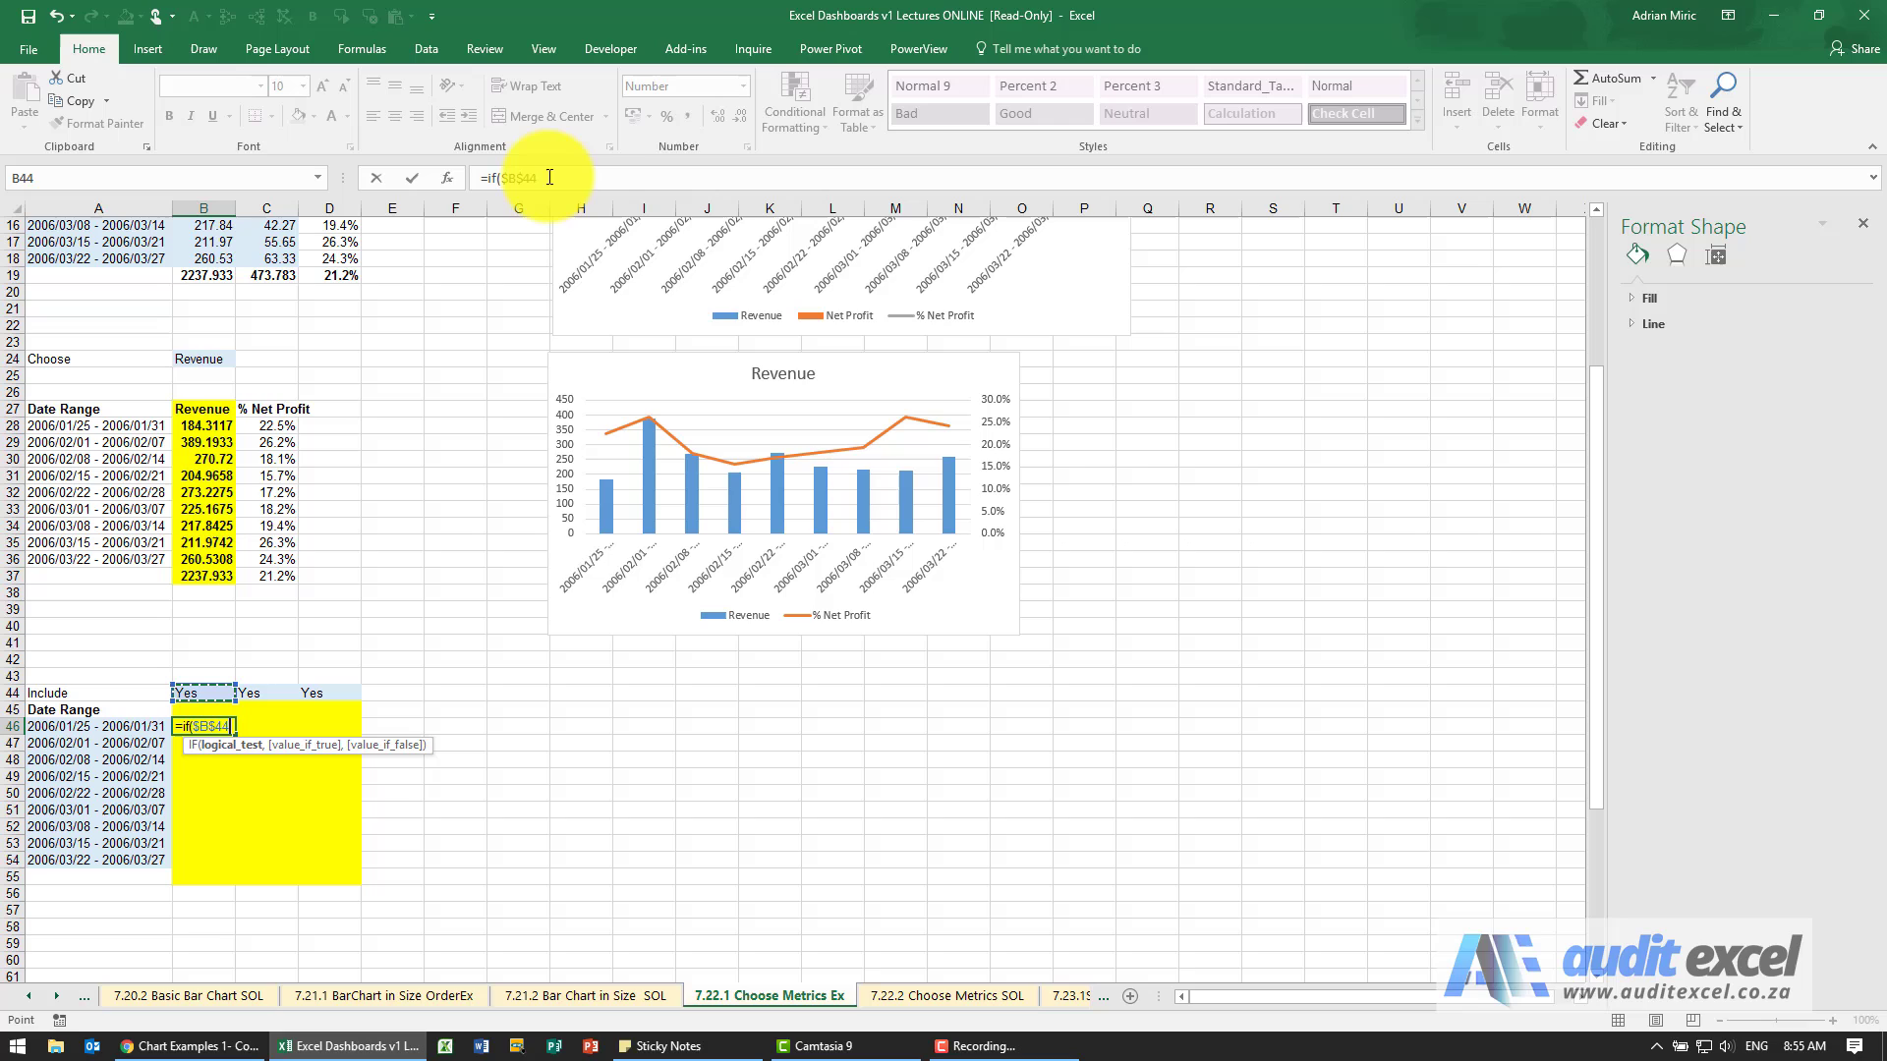
{"action": "left_click", "coordinate": [547, 178]}
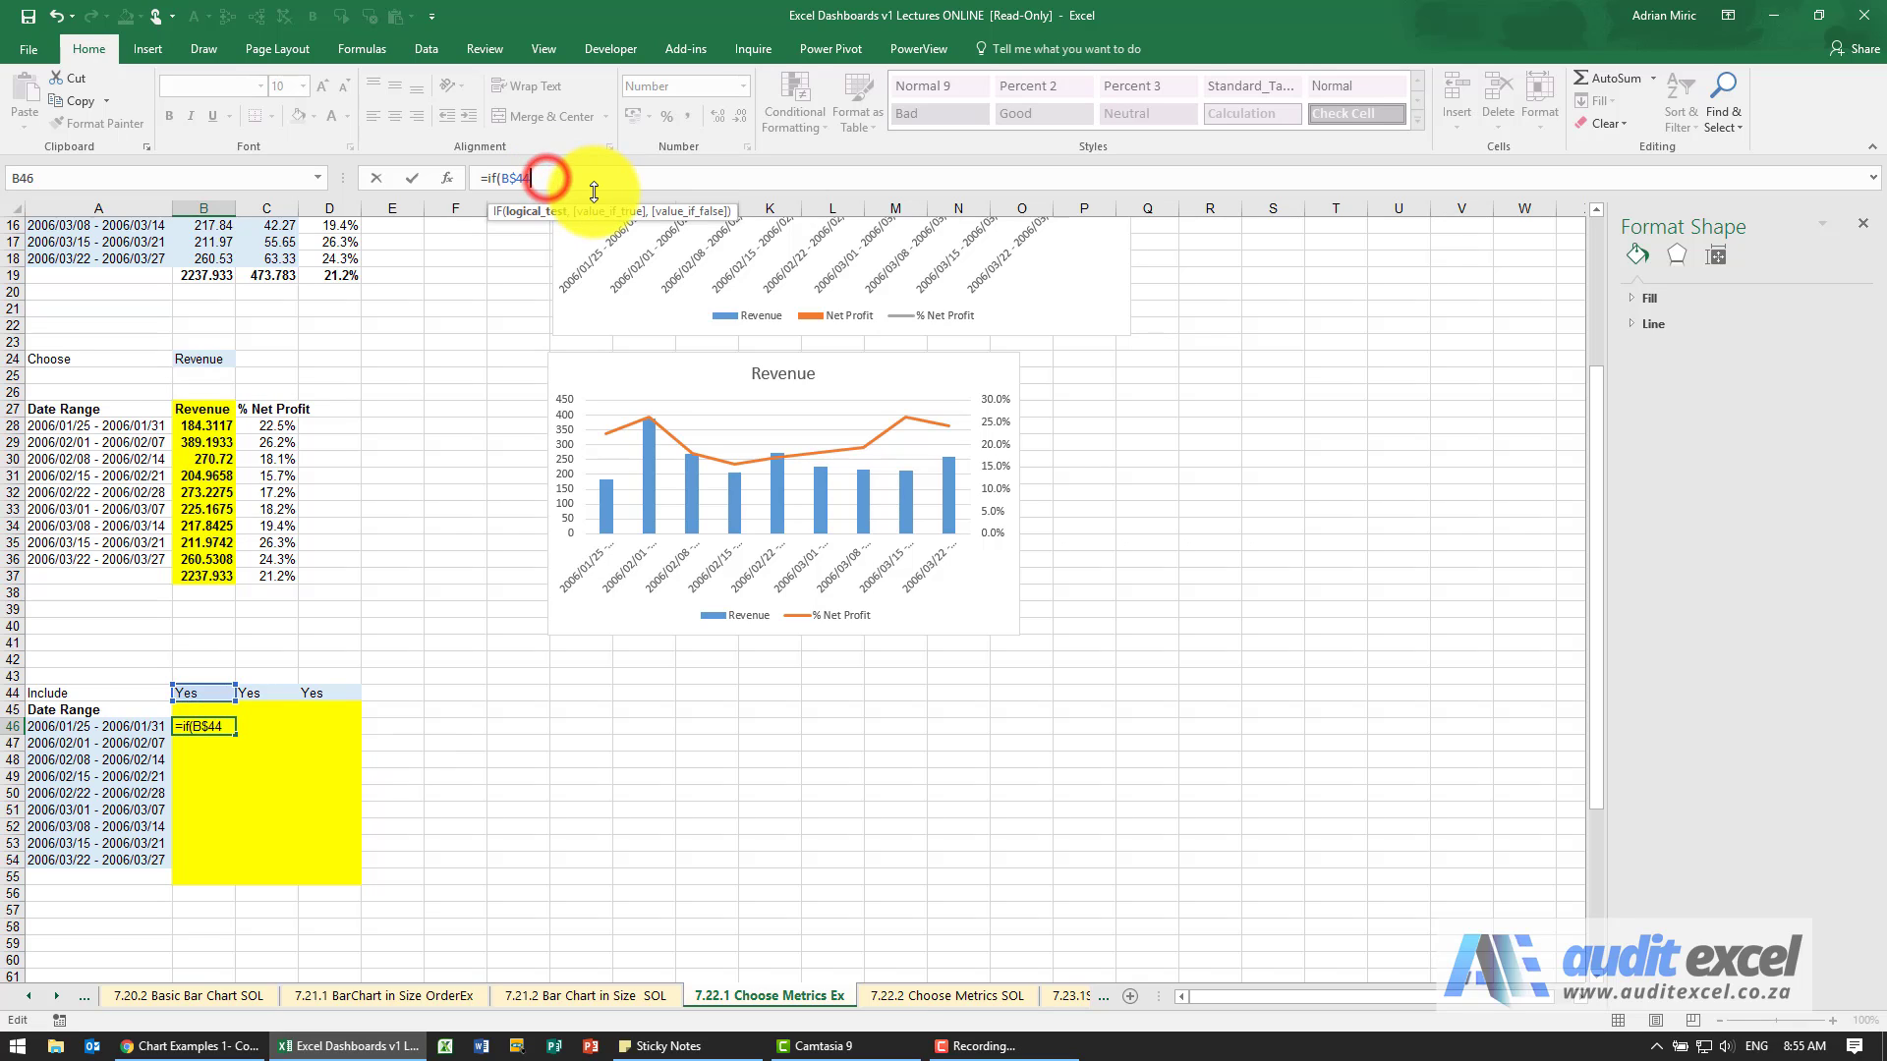
{"action": "type", "text": "="}
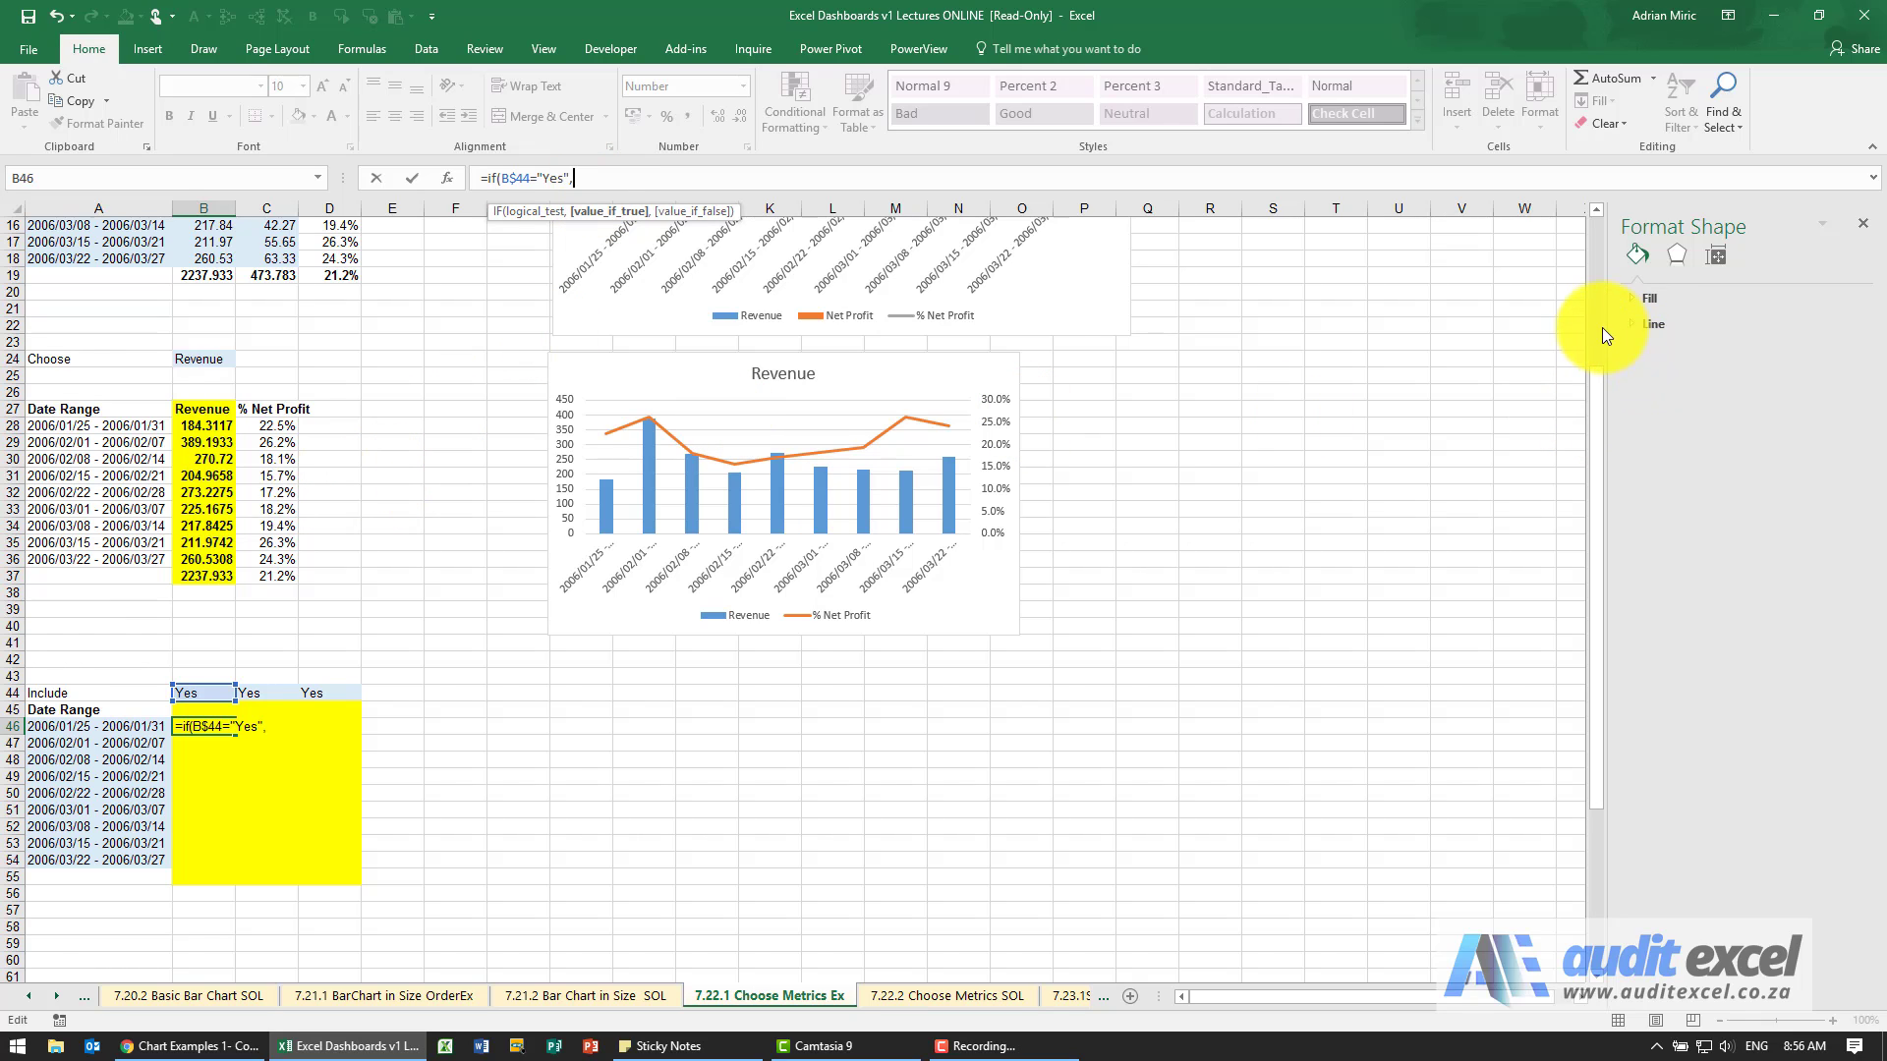
{"action": "type", "text": "\"Yes\","}
{"action": "scroll", "coordinate": [1596, 322], "scroll_direction": "up", "scroll_amount": 5}
{"action": "left_click", "coordinate": [210, 375]}
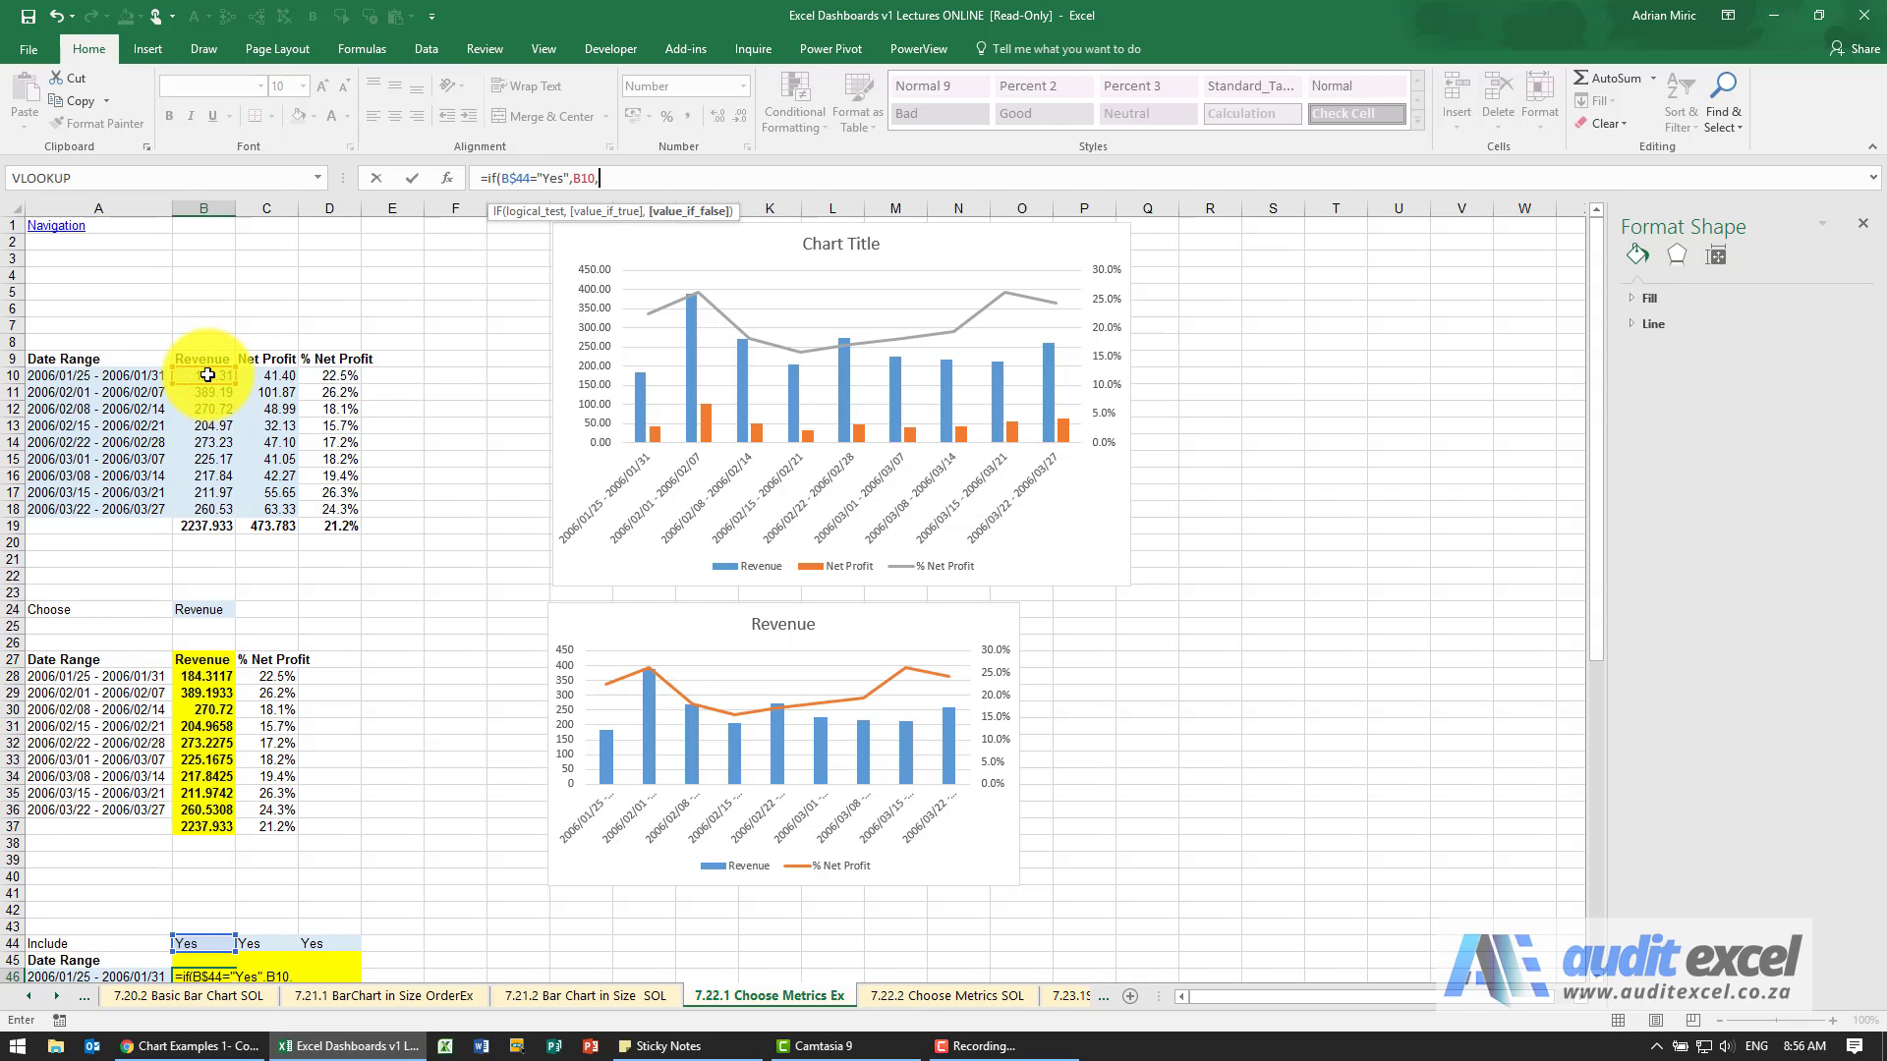
{"action": "left_click", "coordinate": [617, 183]}
{"action": "type", "text": "na"}
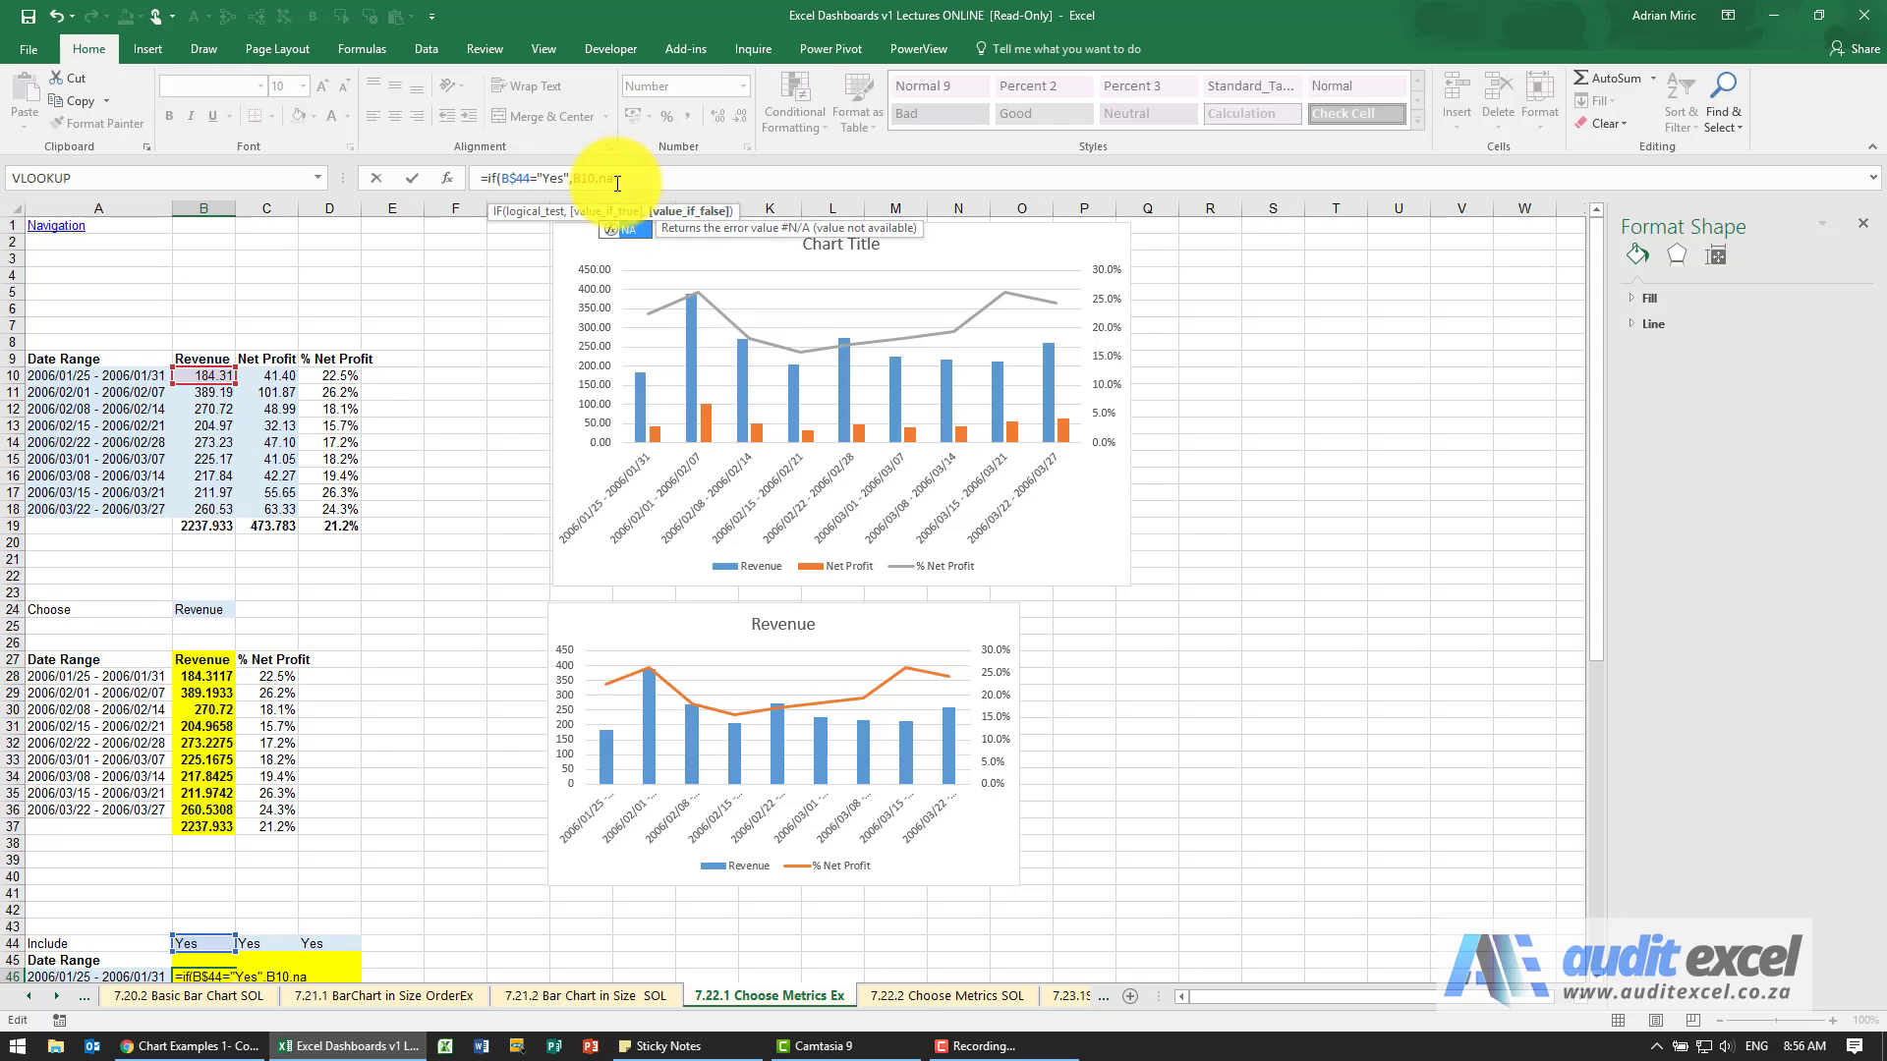
{"action": "type", "text": "()"}
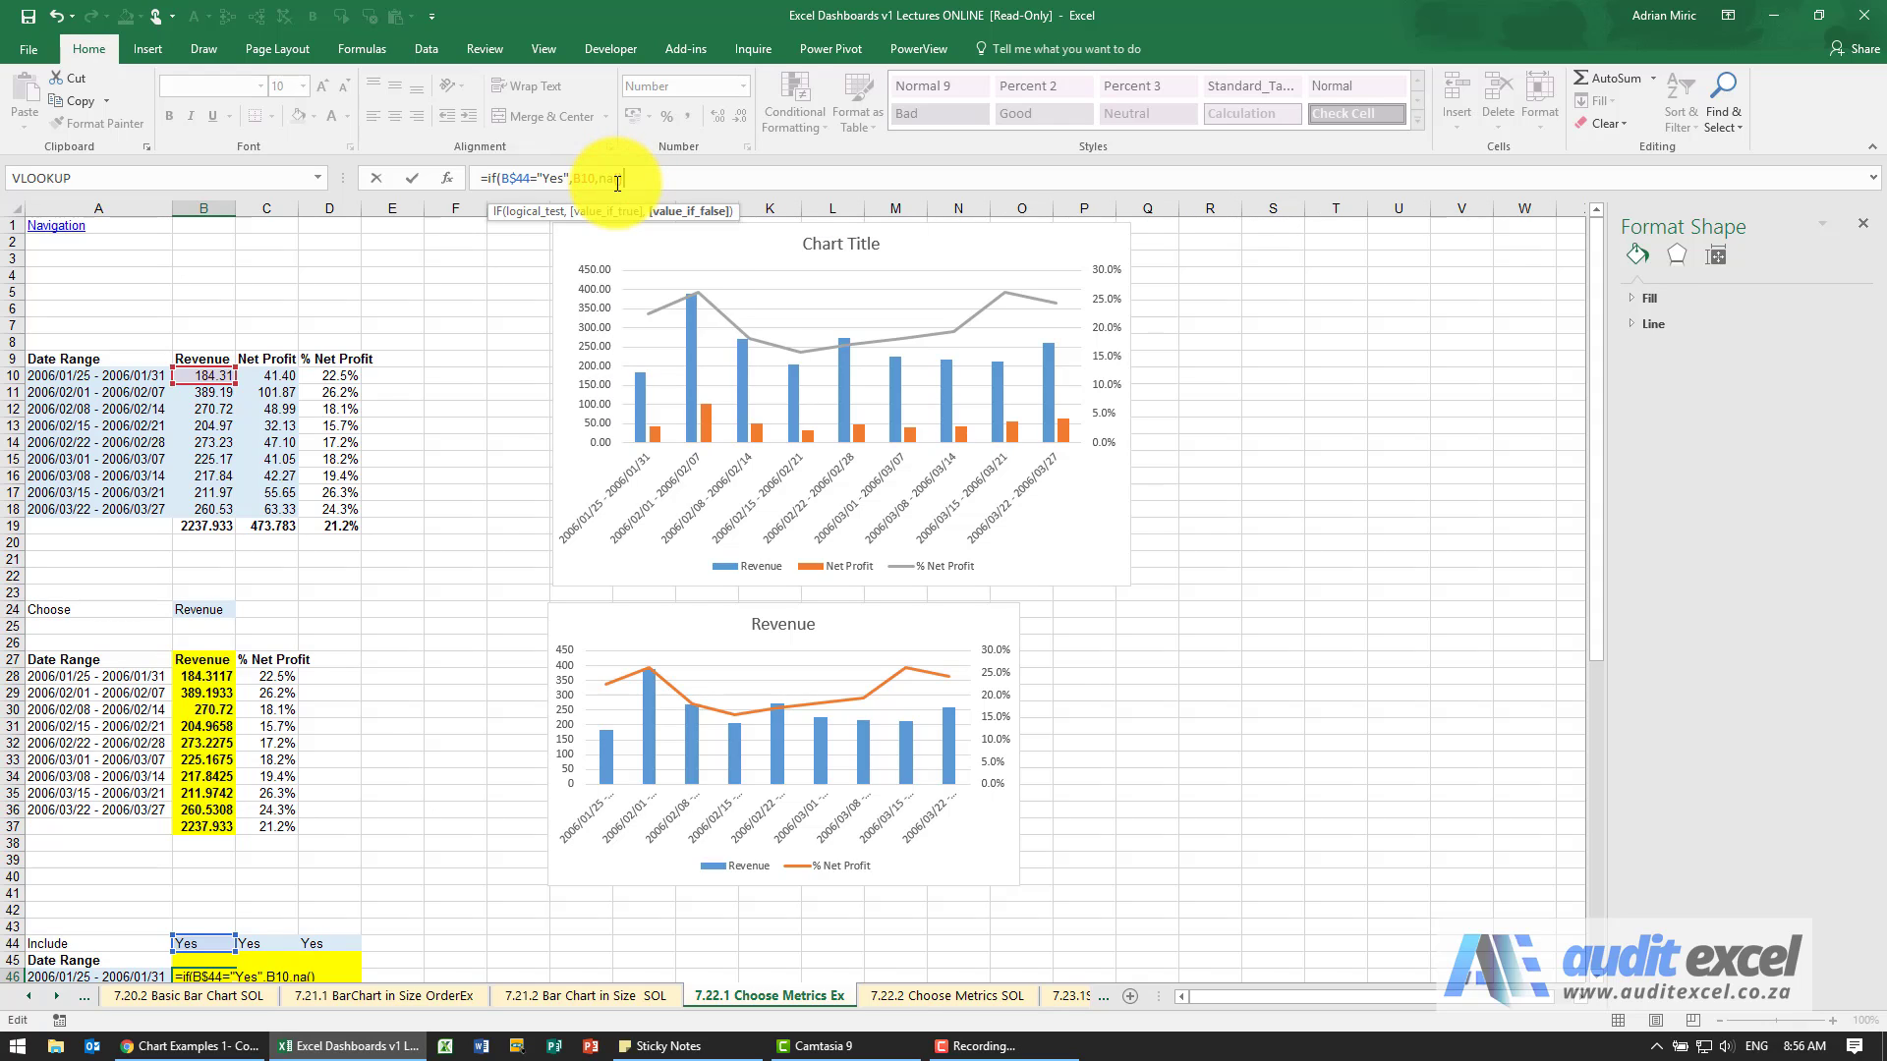
{"action": "type", "text": ")"}
{"action": "key", "text": "Return"}
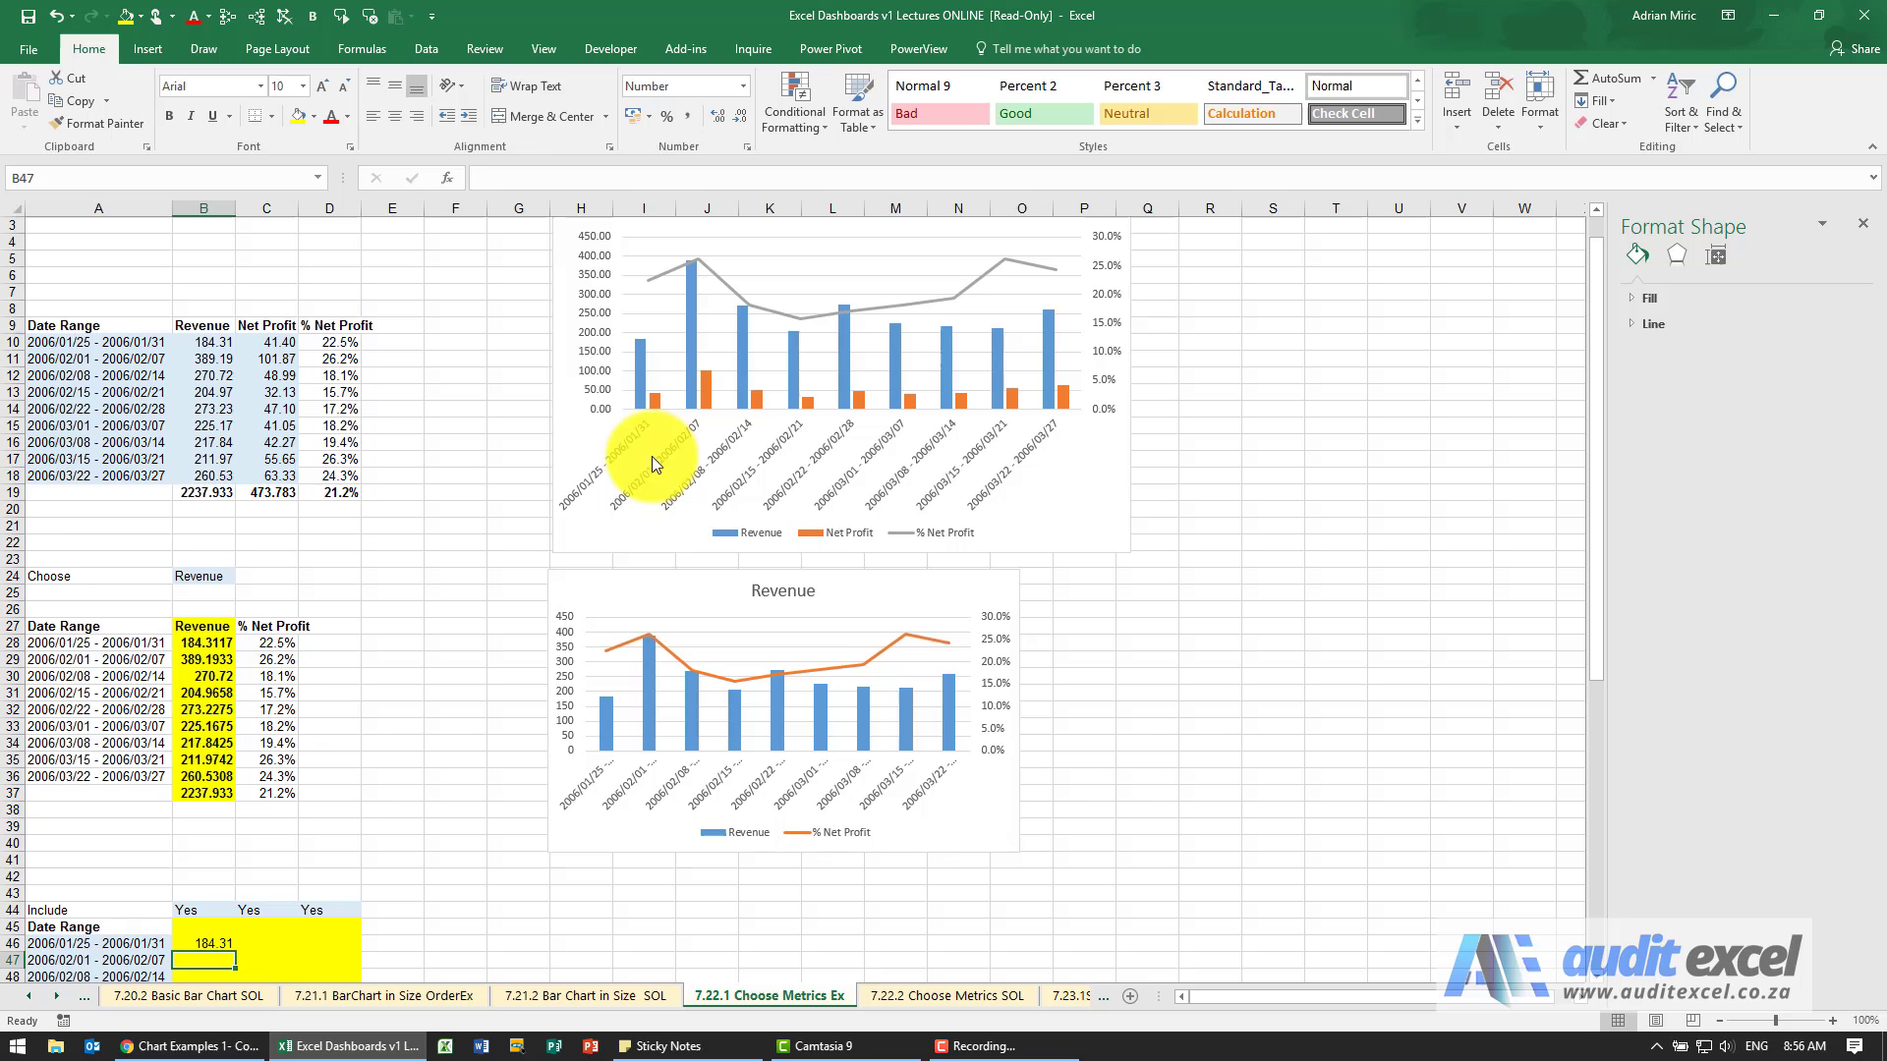
- Copy the B46 formula and paste it across the B46:D54 output block
{"action": "scroll", "coordinate": [652, 456], "scroll_direction": "down", "scroll_amount": 5}
{"action": "left_click", "coordinate": [226, 738]}
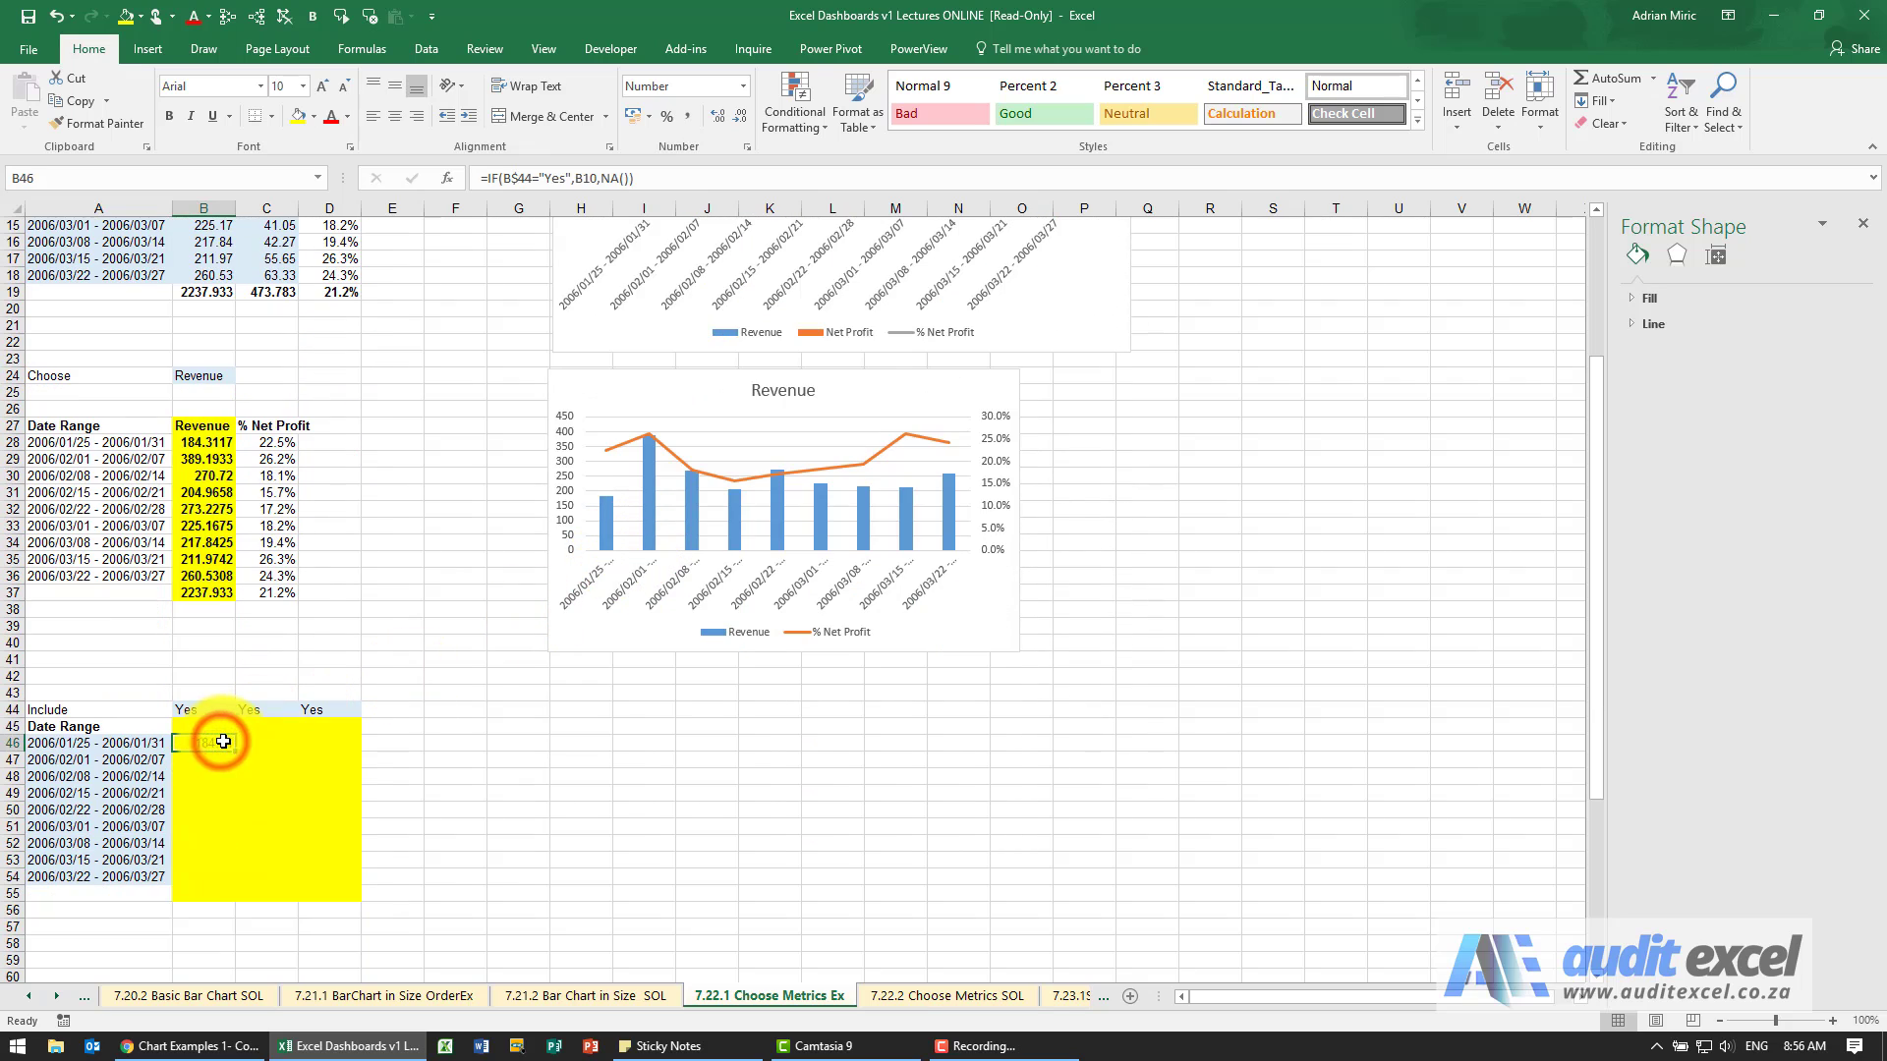
{"action": "key", "text": "ctrl+c"}
{"action": "left_click", "coordinate": [329, 870], "text": "shift"}
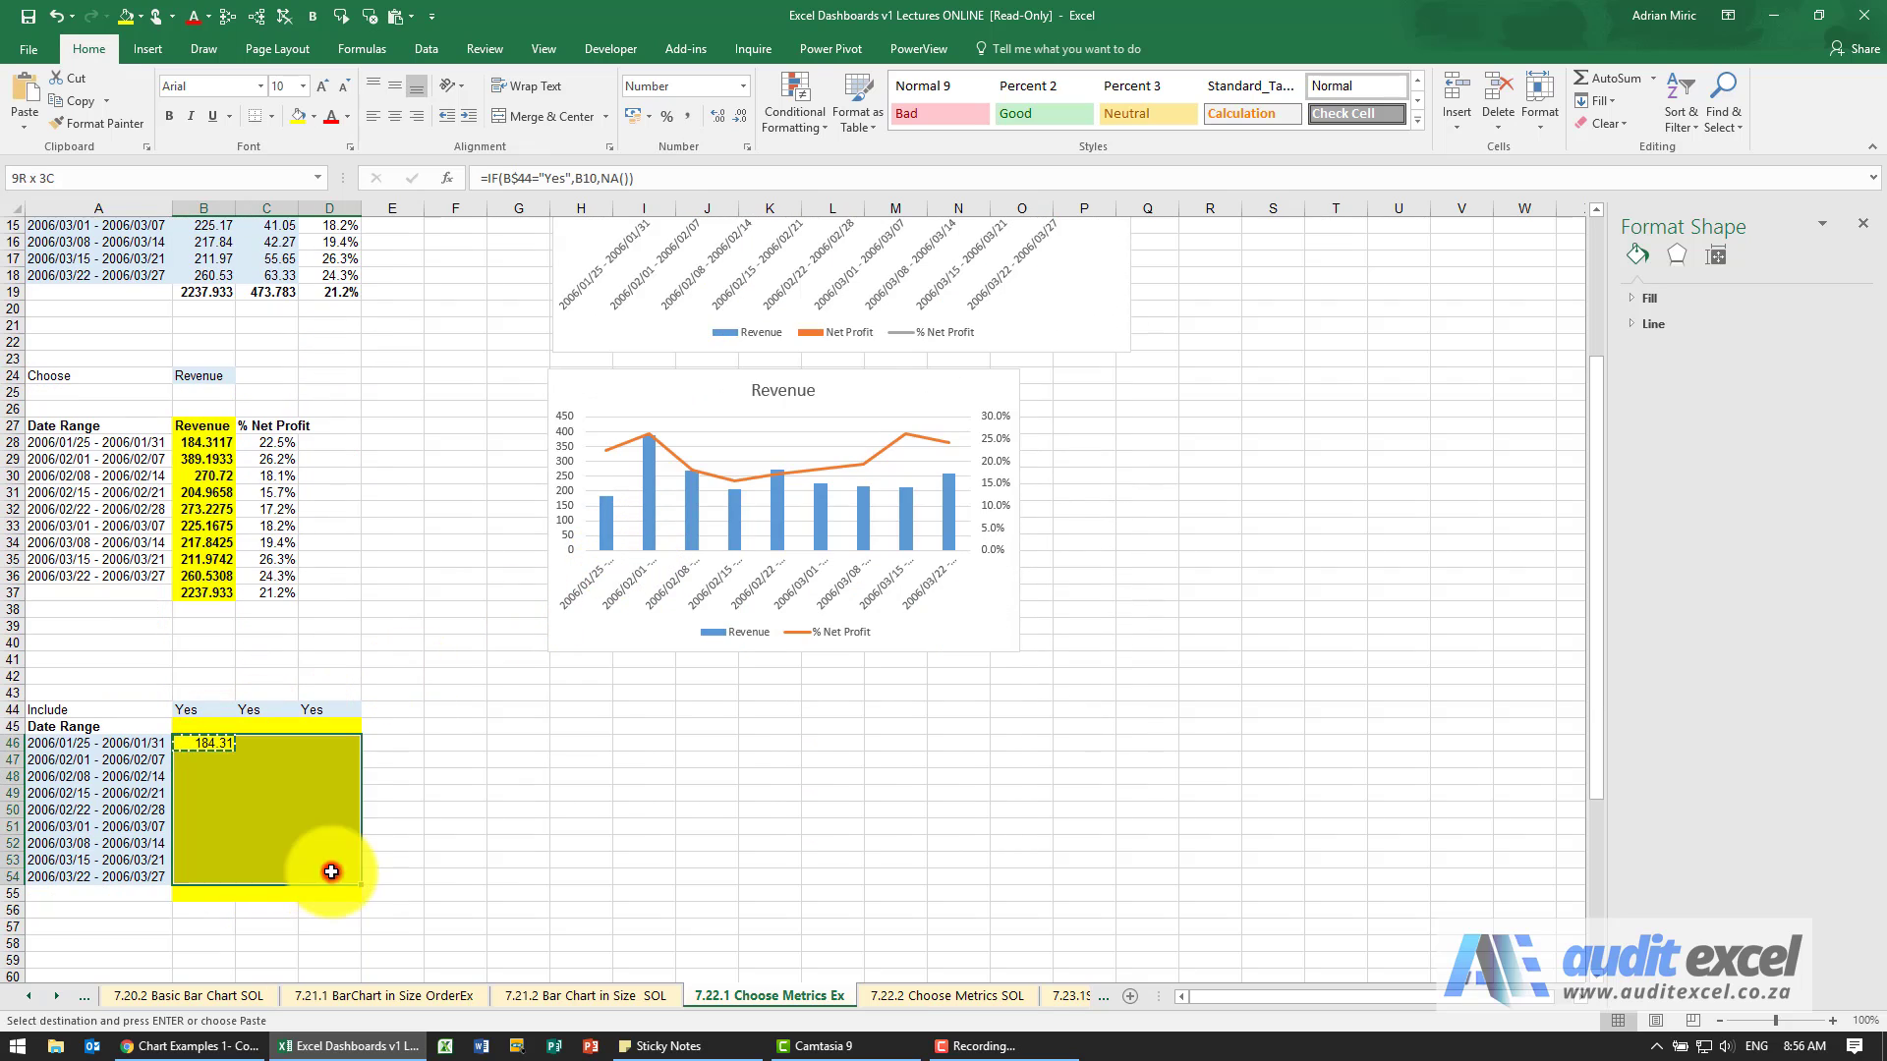
{"action": "left_click", "coordinate": [27, 128]}
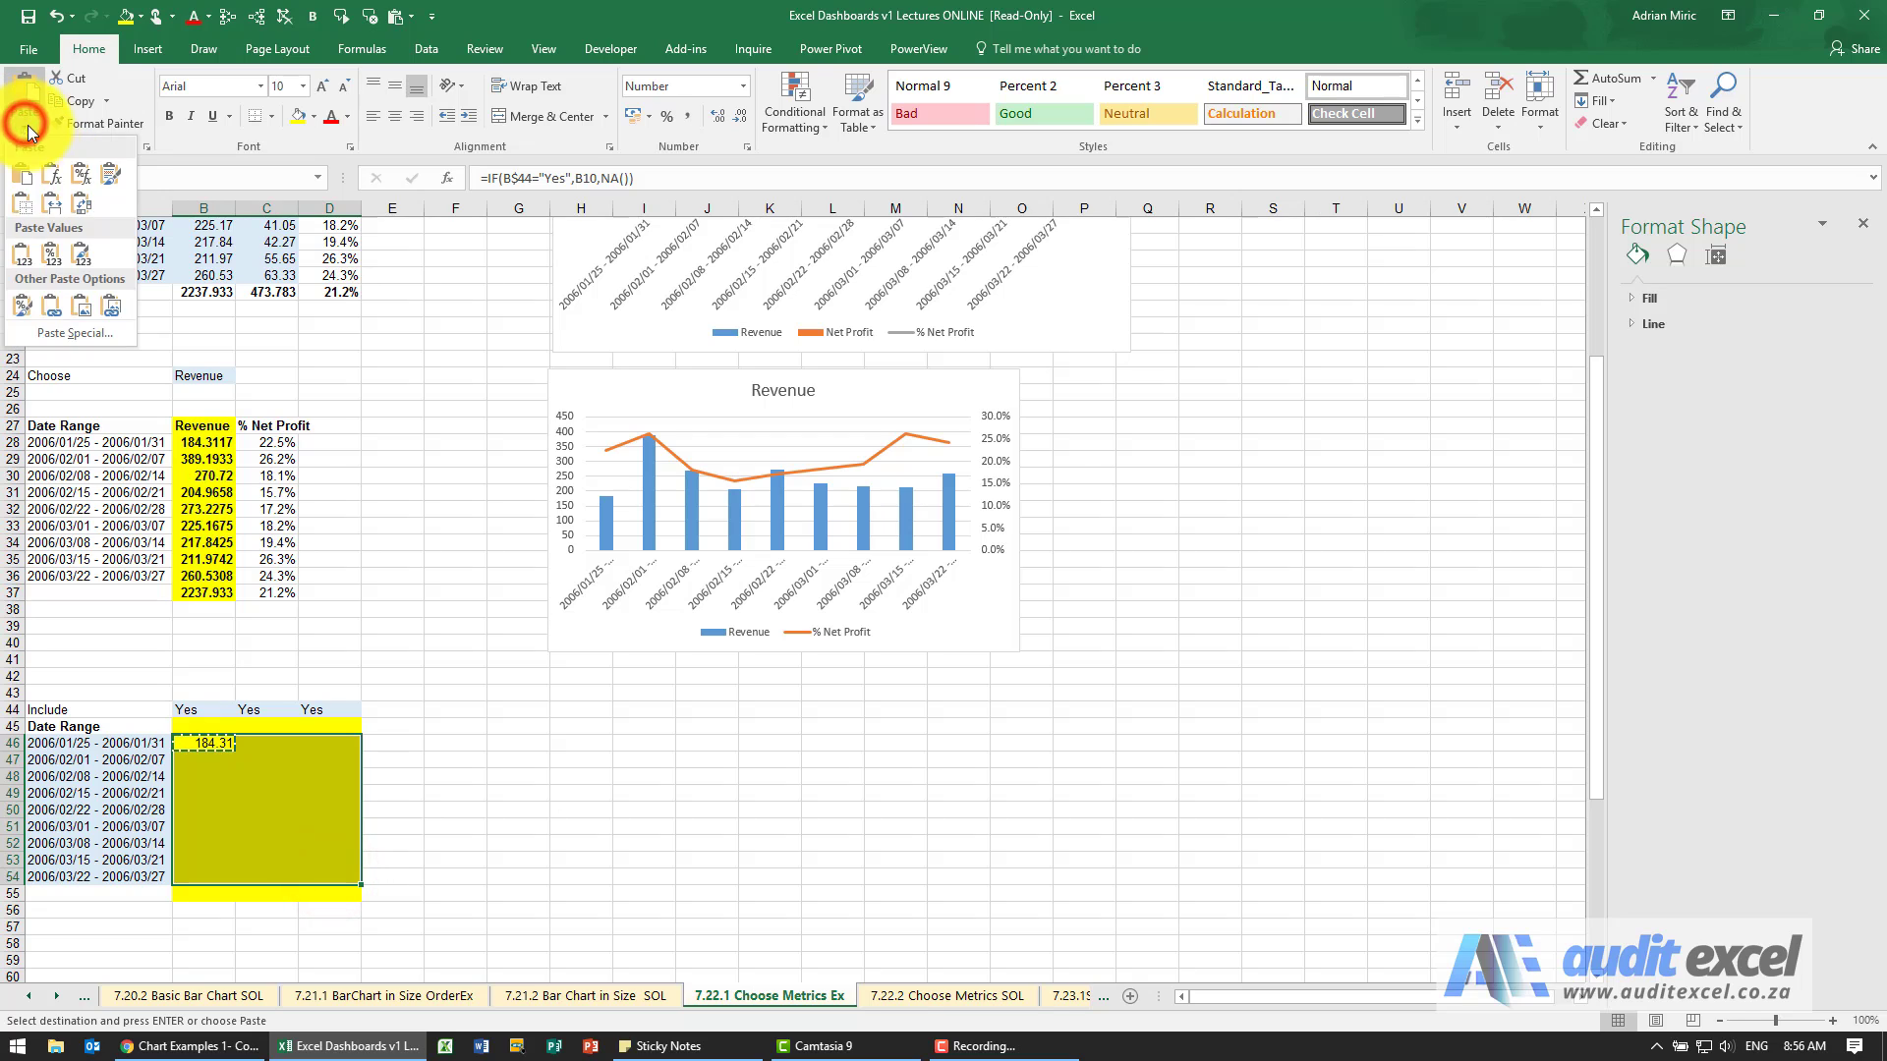
{"action": "left_click", "coordinate": [44, 173]}
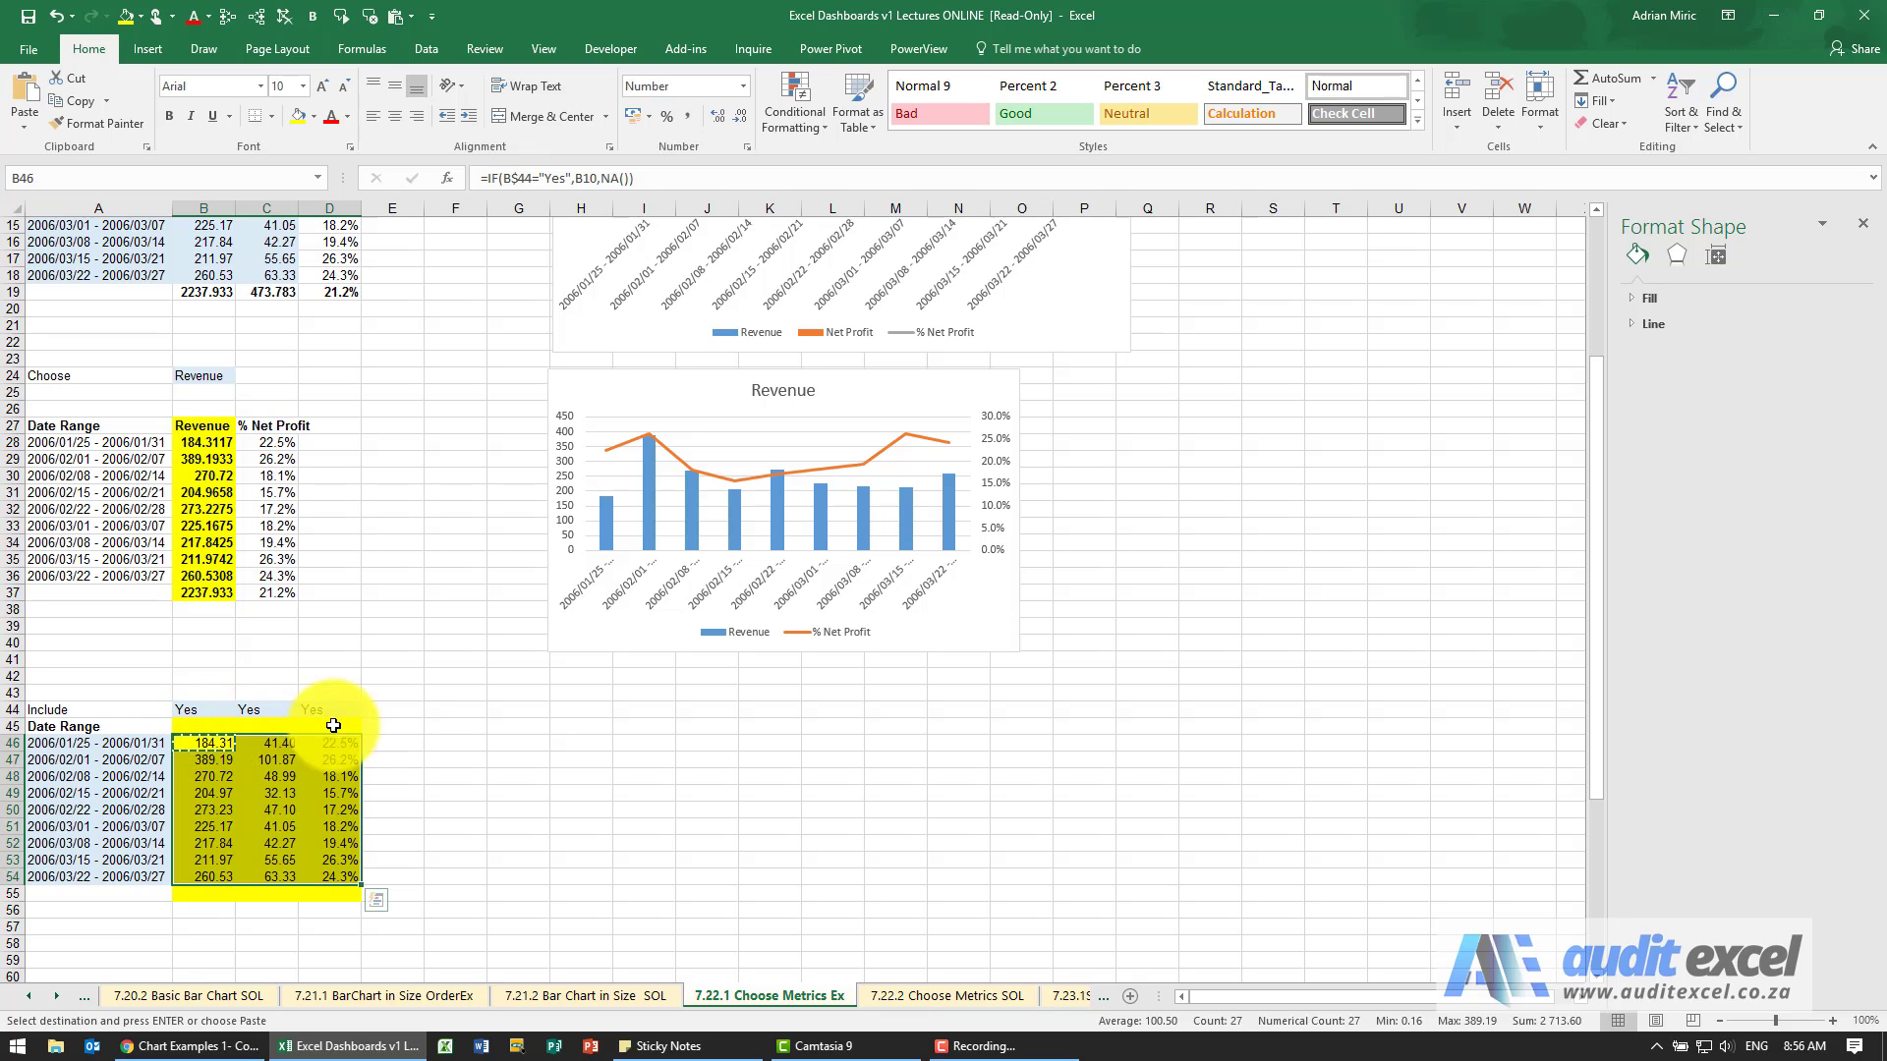
- Paste formulas into B45:D45 to create the Revenue, Net Profit and % Net Profit headers
{"action": "left_click", "coordinate": [210, 743]}
{"action": "key", "text": "ctrl+z"}
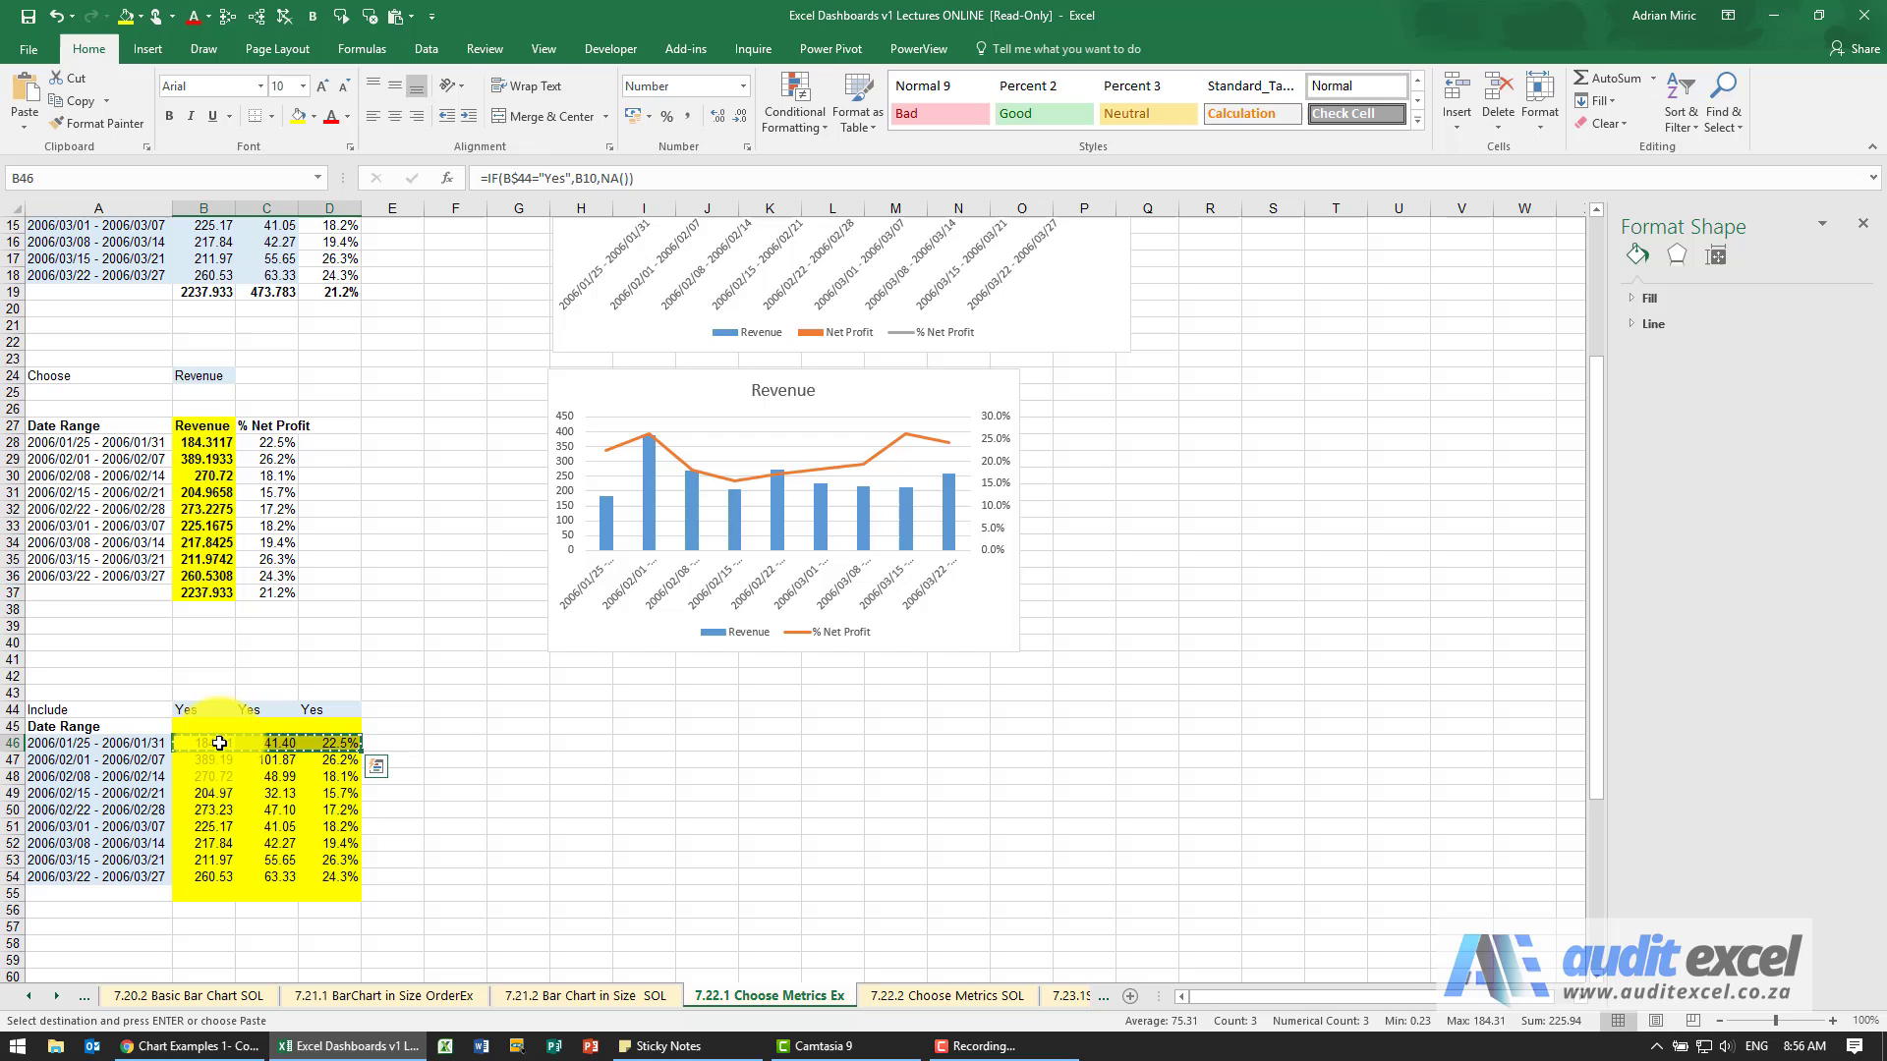
{"action": "key", "text": "Up"}
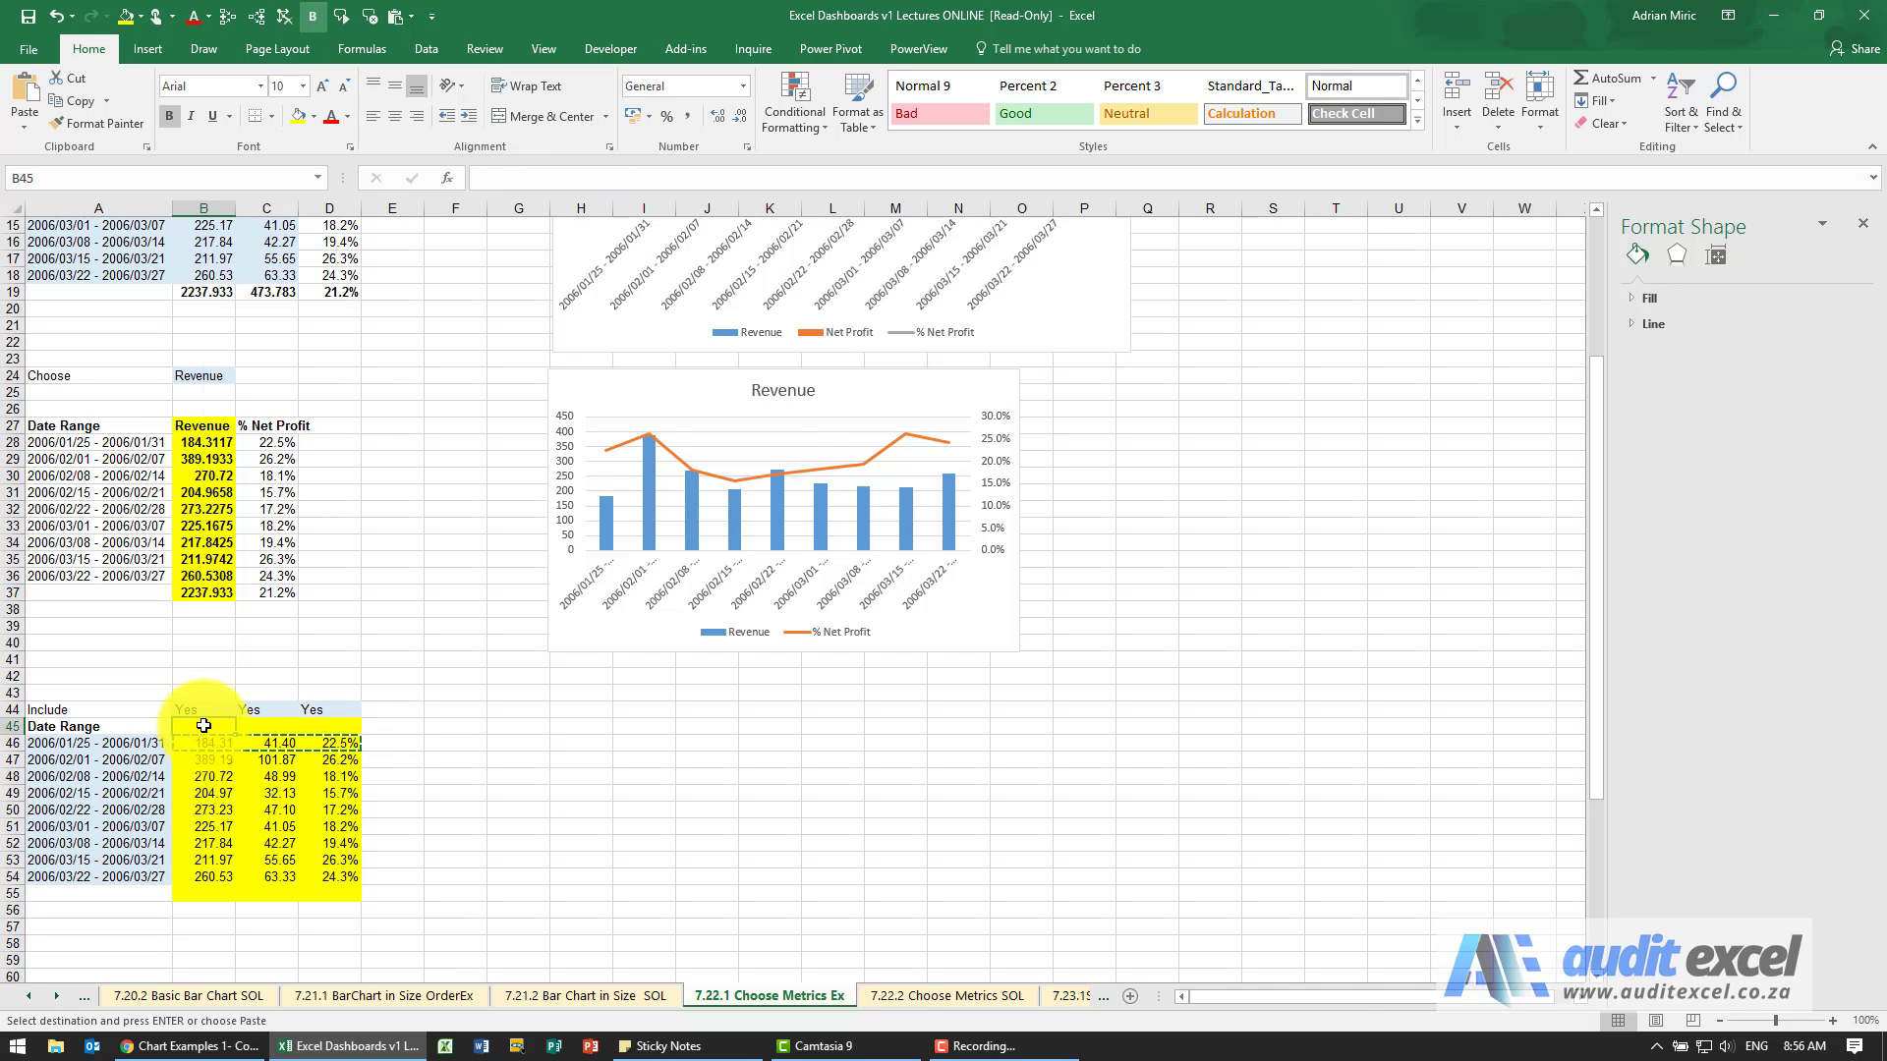
{"action": "right_click", "coordinate": [204, 725]}
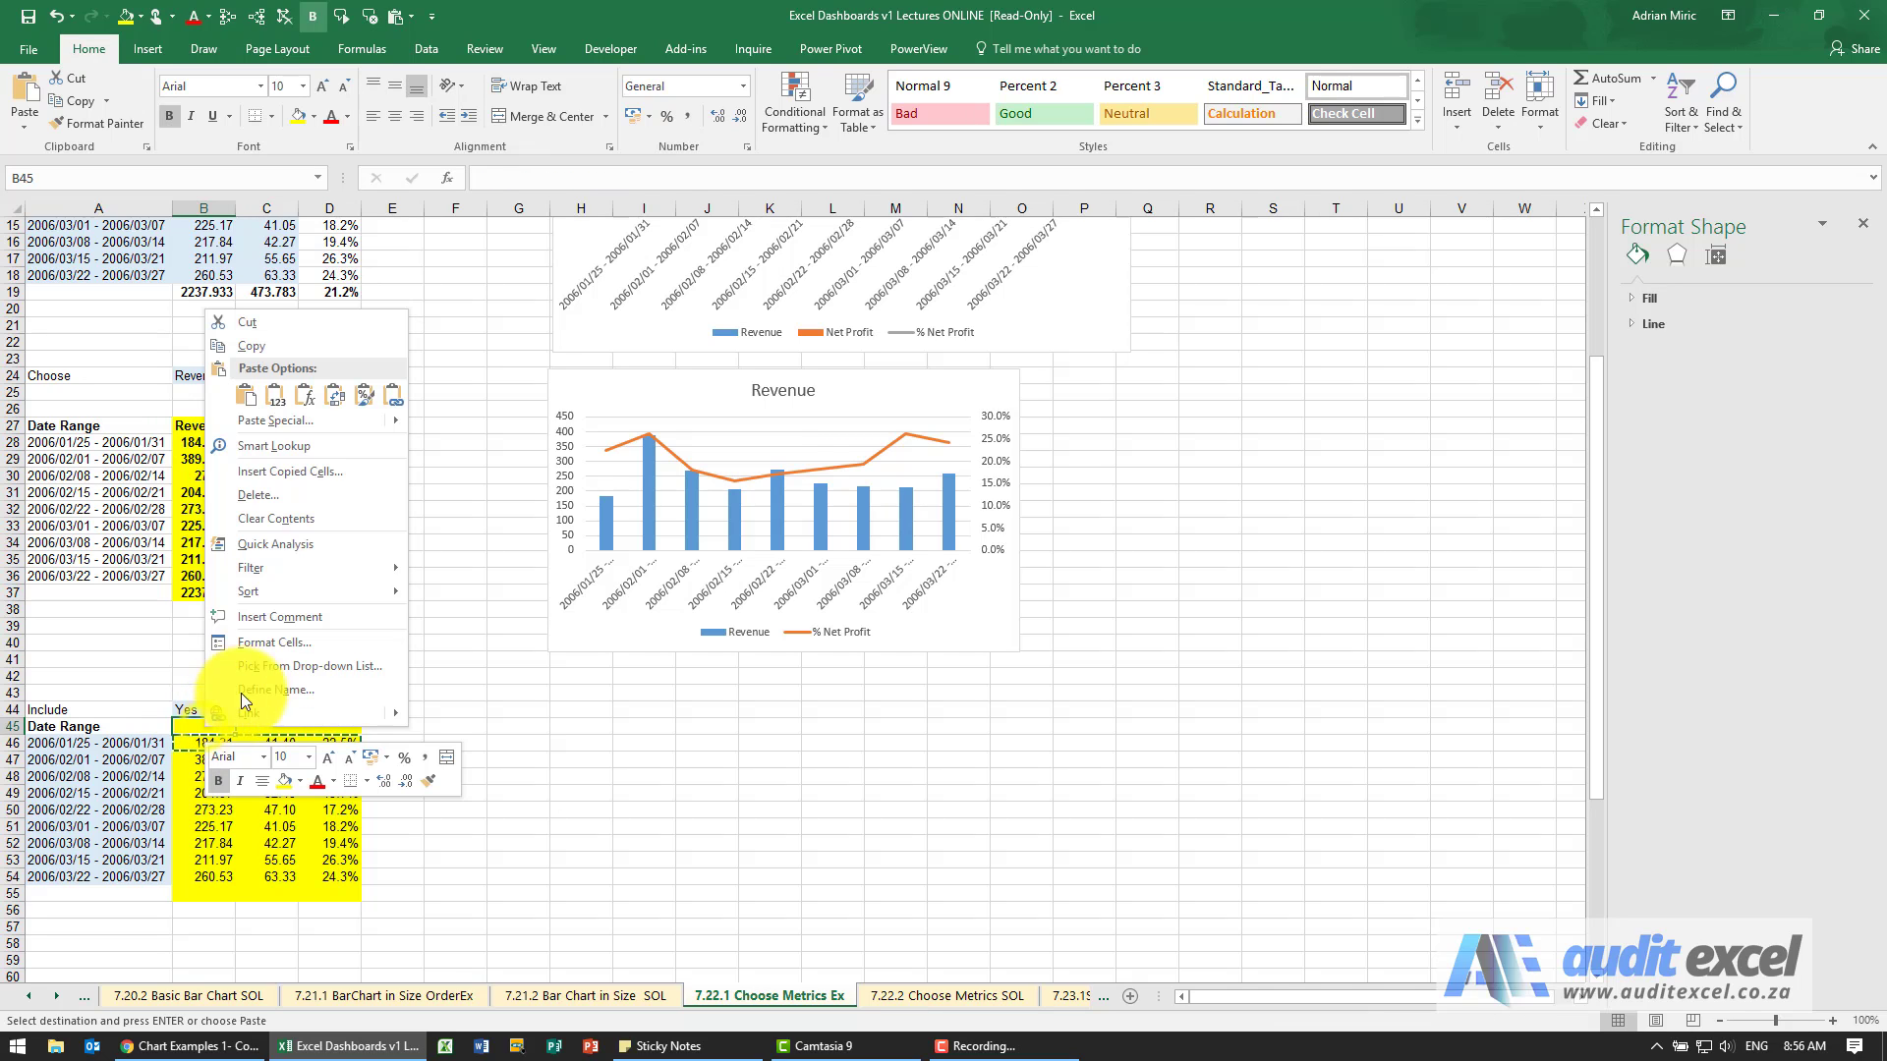
{"action": "left_click", "coordinate": [305, 404]}
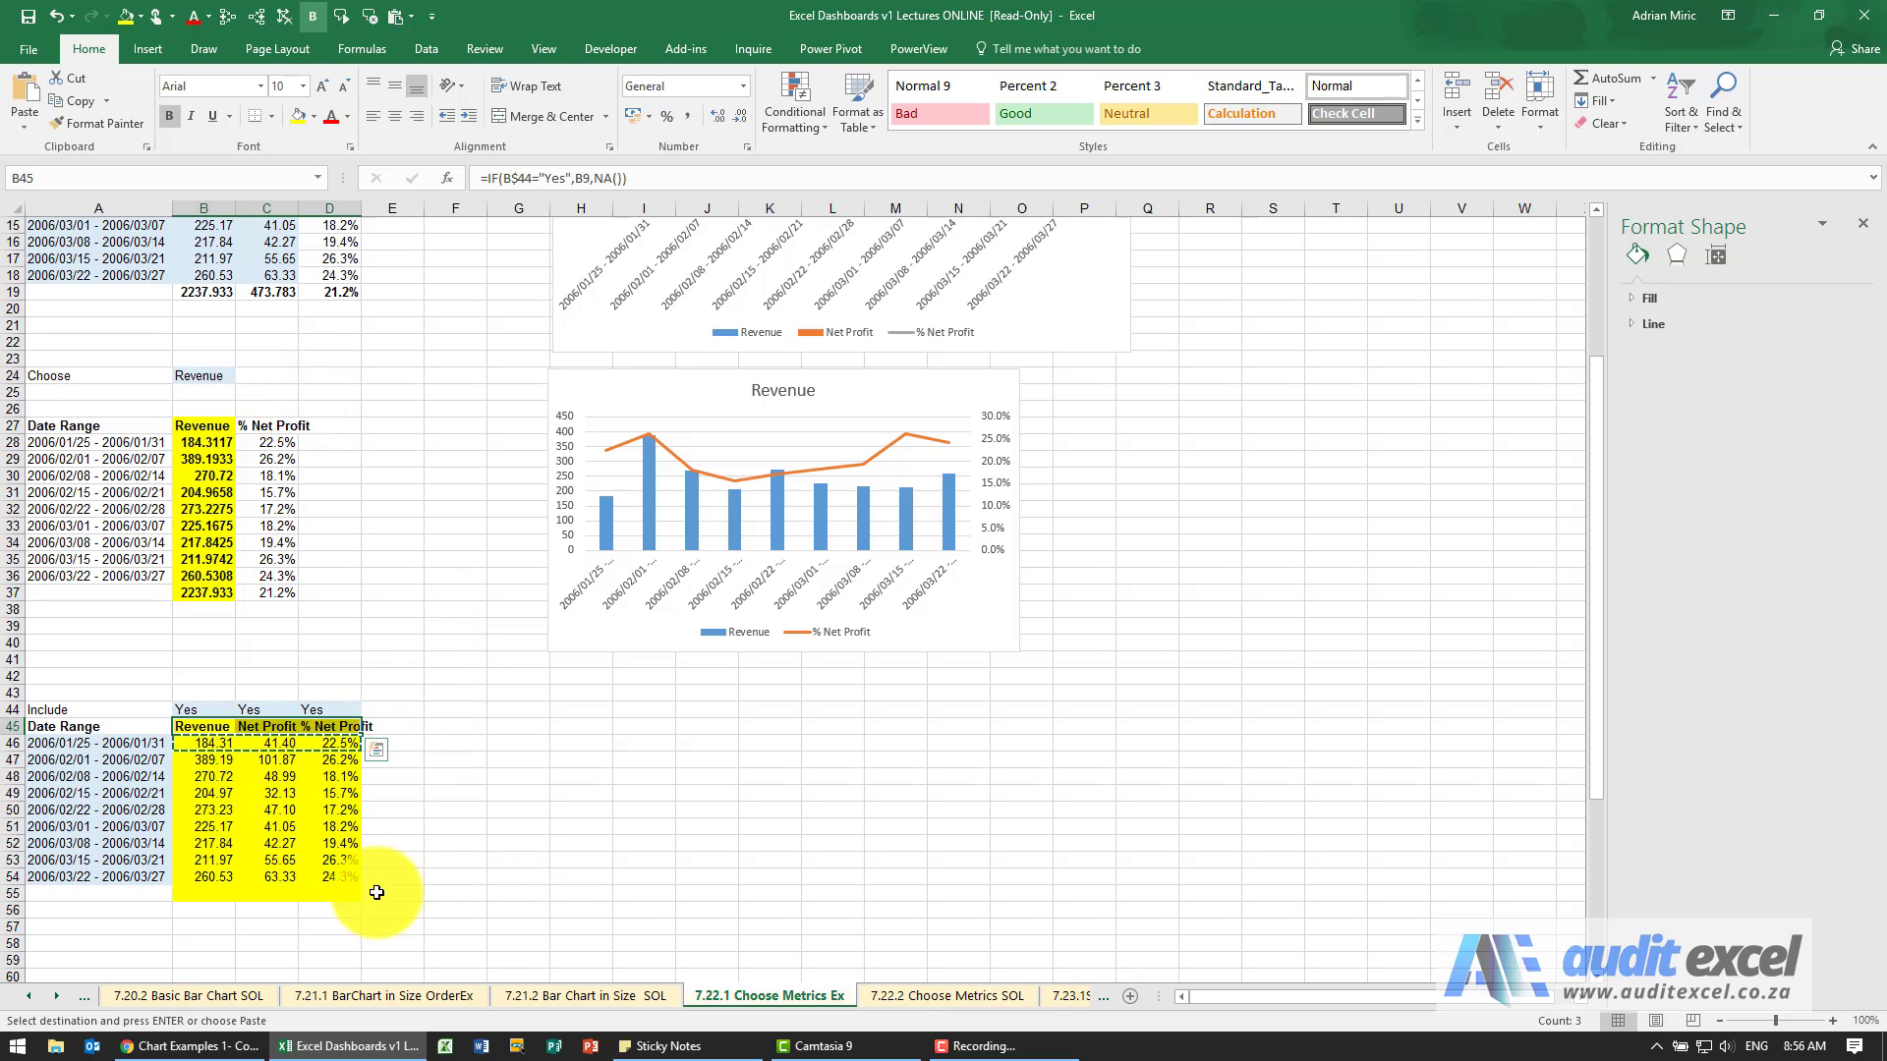
- Toggle the B44 Revenue switch to No and back to Yes, then select A45:D54
{"action": "left_click", "coordinate": [193, 710]}
{"action": "left_click", "coordinate": [244, 710]}
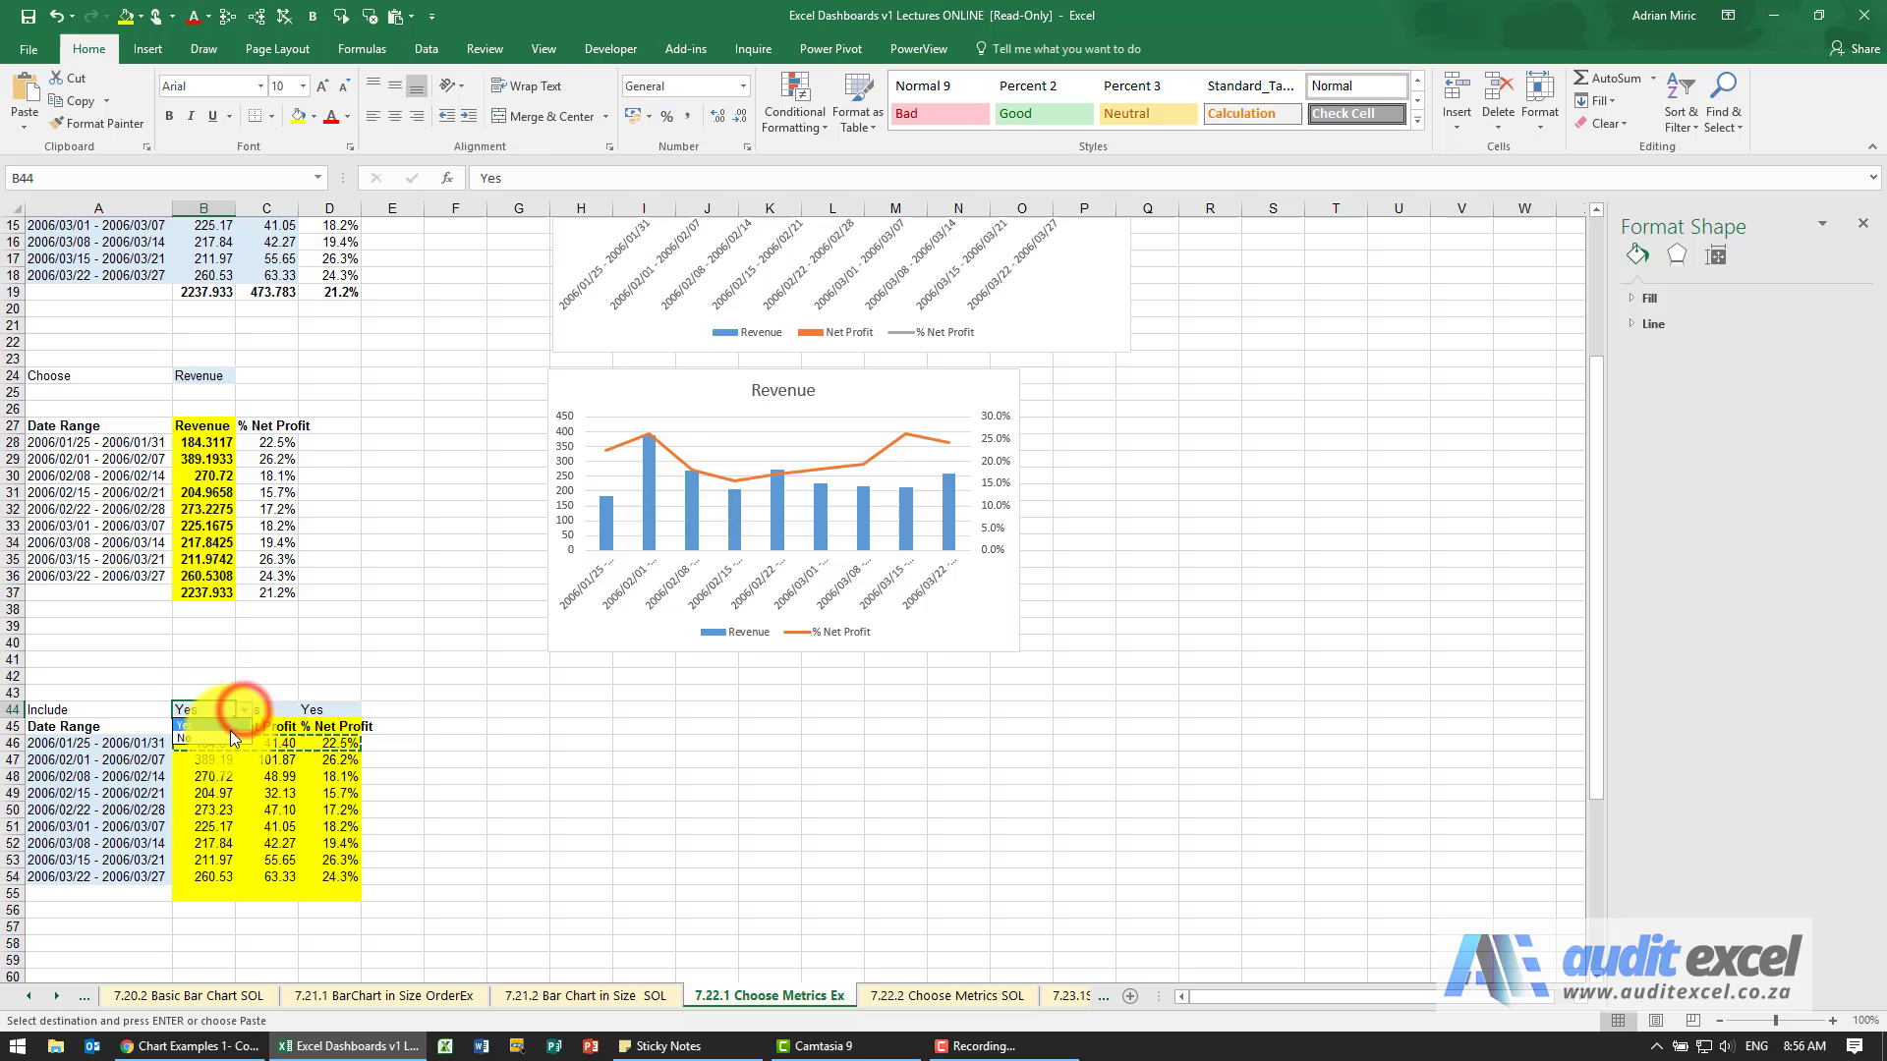
{"action": "left_click", "coordinate": [228, 737]}
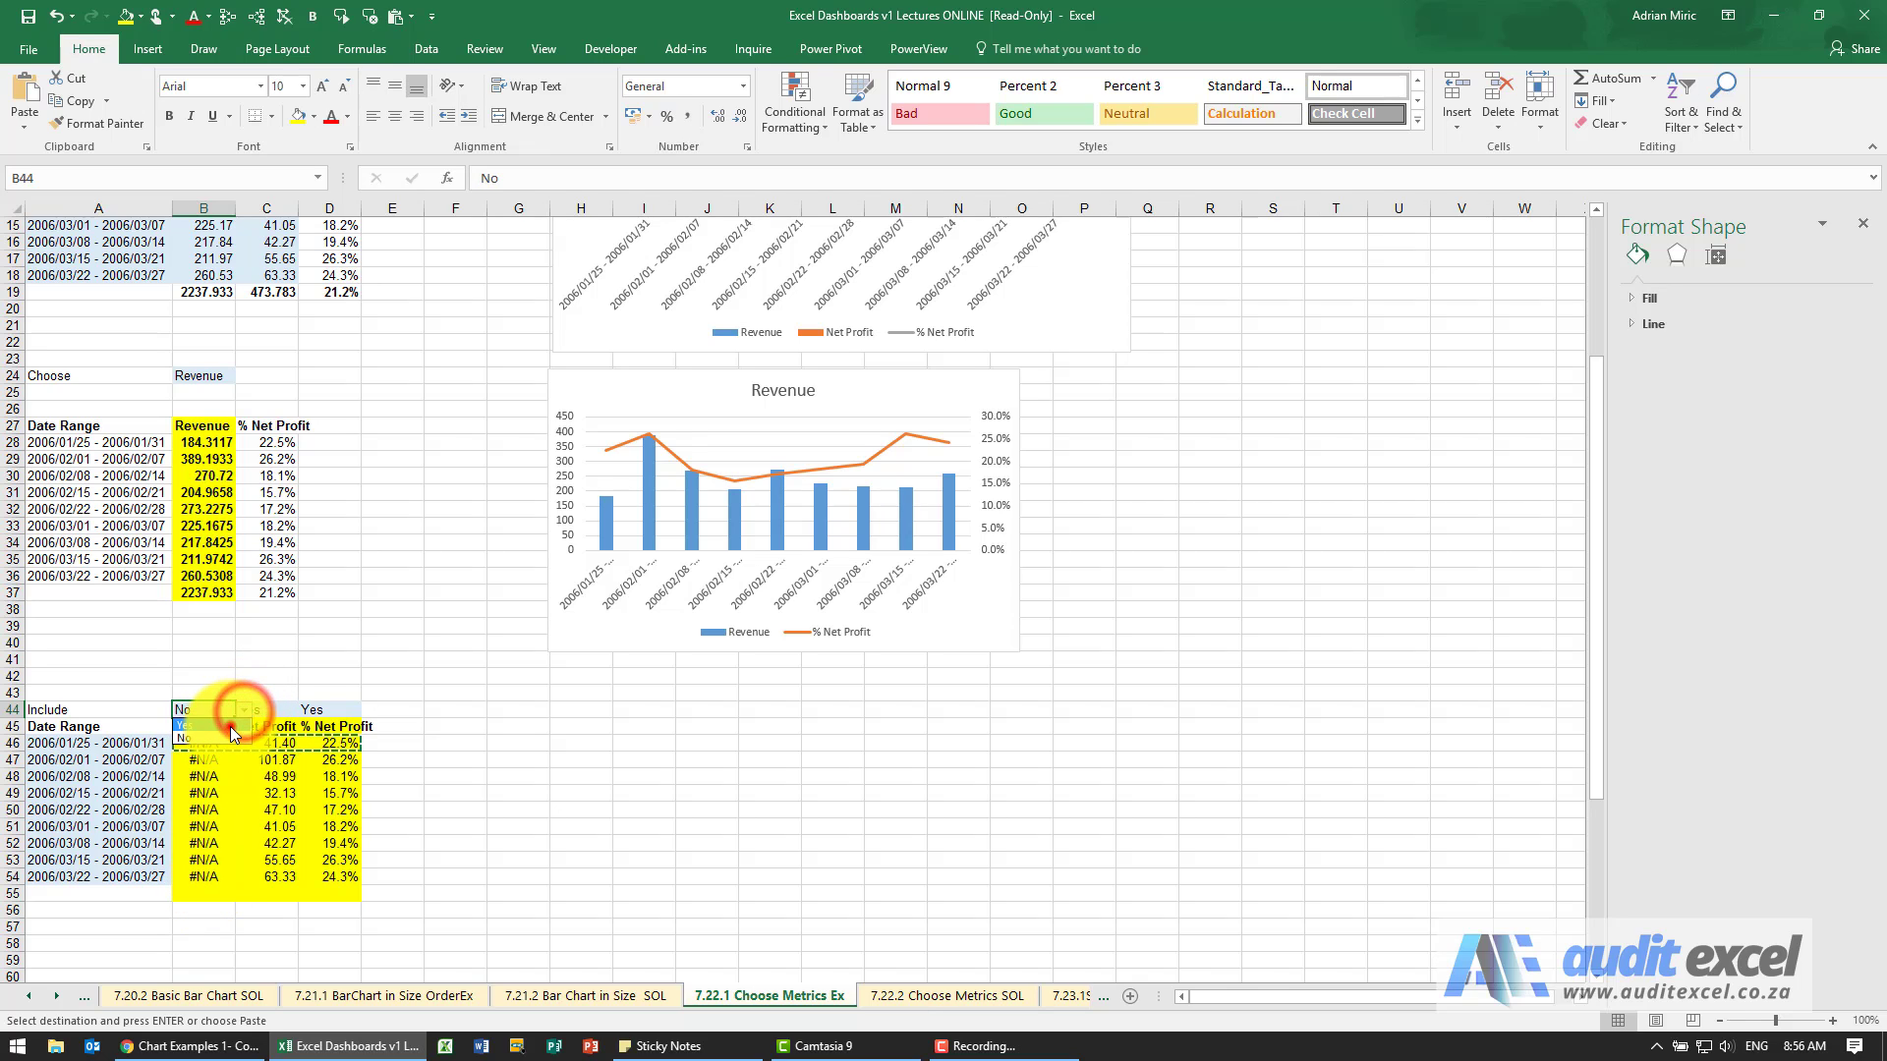
{"action": "left_click", "coordinate": [230, 727]}
{"action": "left_click_drag", "start_coordinate": [113, 727], "coordinate": [337, 875]}
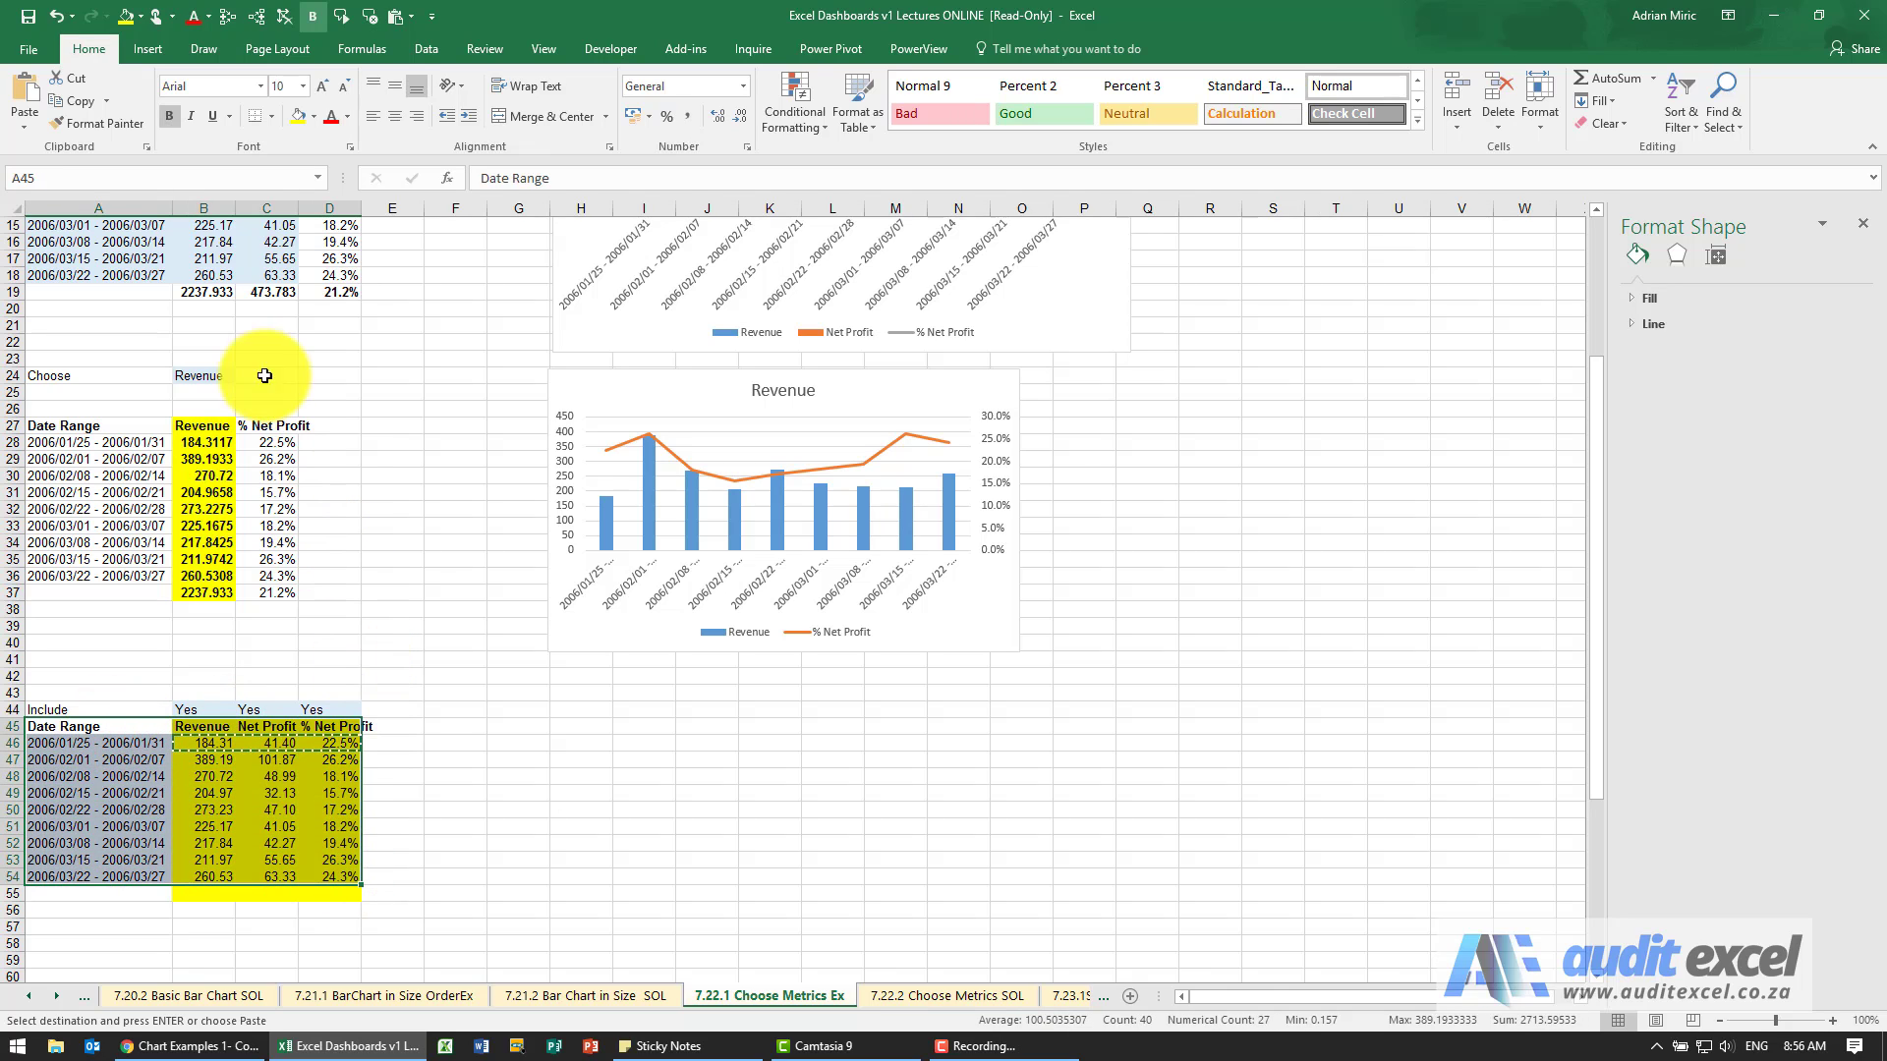
- Insert a clustered column chart of the table and move it below the Revenue chart
{"action": "left_click", "coordinate": [138, 49]}
{"action": "left_click", "coordinate": [794, 79]}
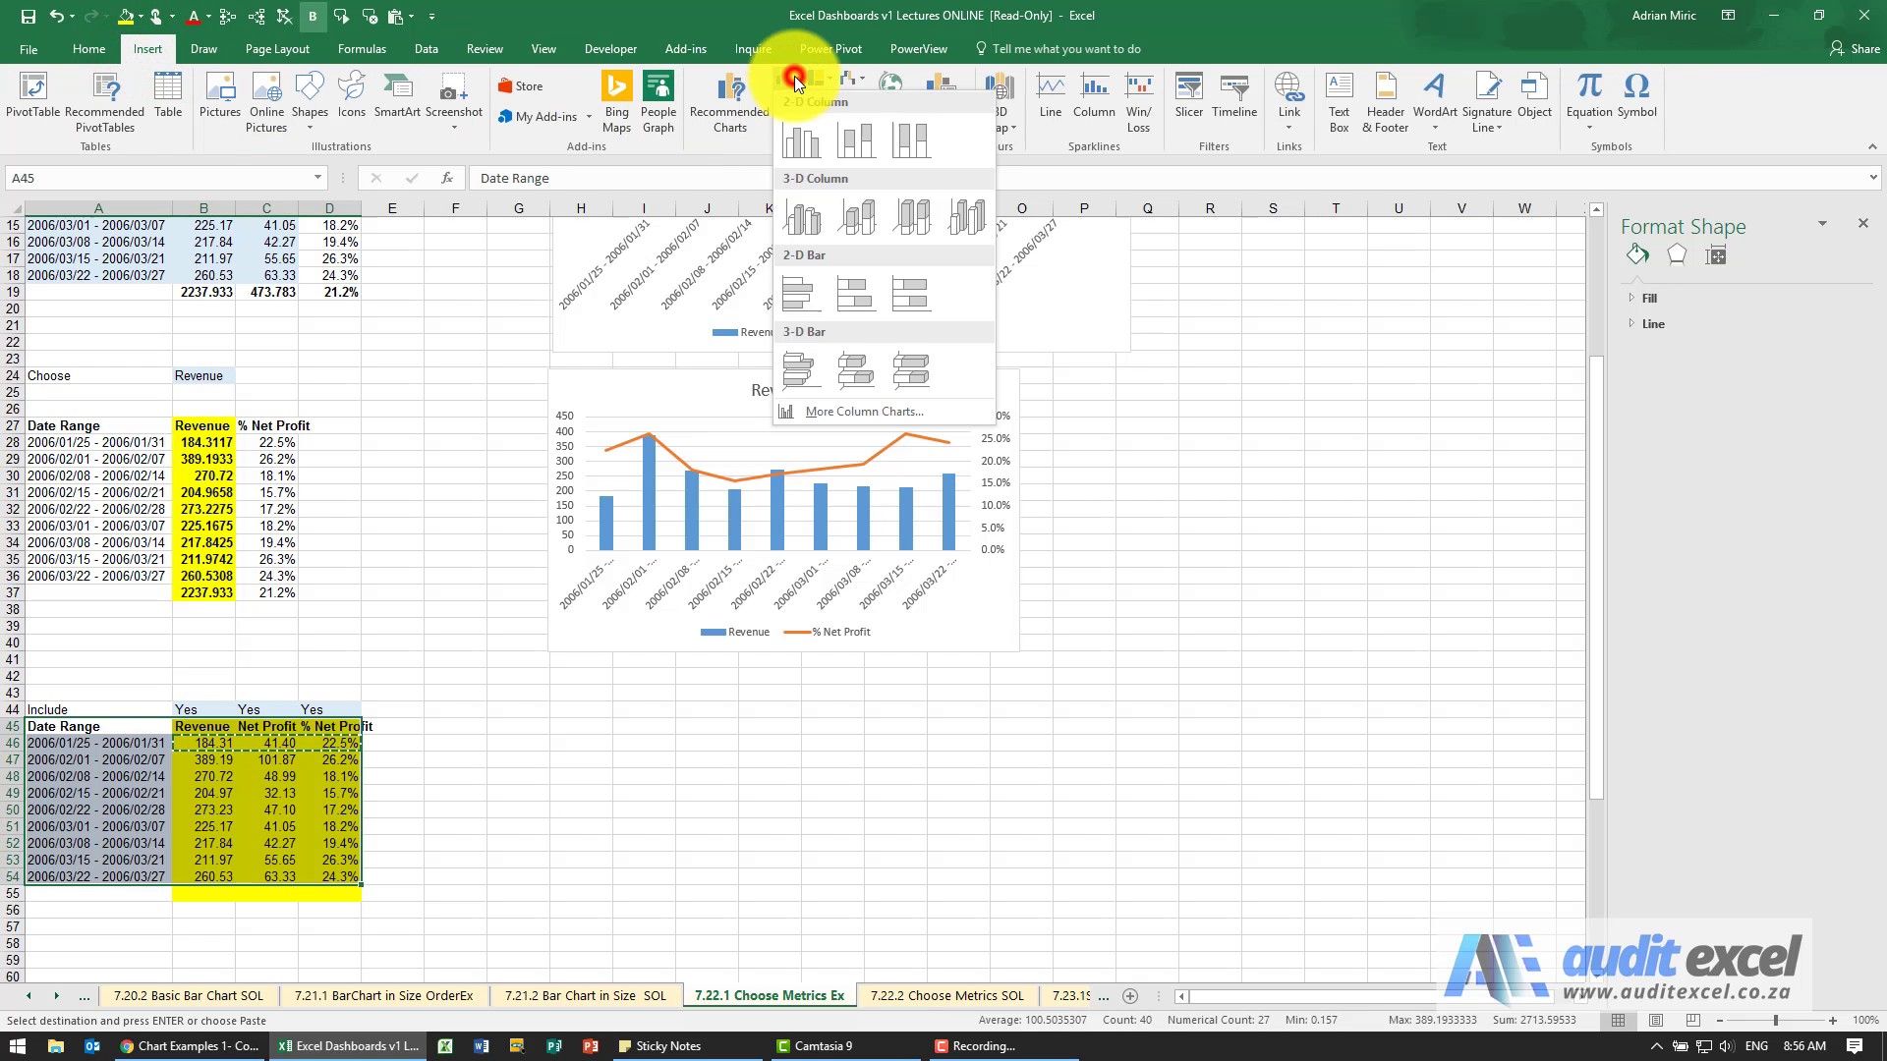
{"action": "left_click", "coordinate": [801, 130]}
{"action": "left_click_drag", "start_coordinate": [929, 497], "coordinate": [904, 685]}
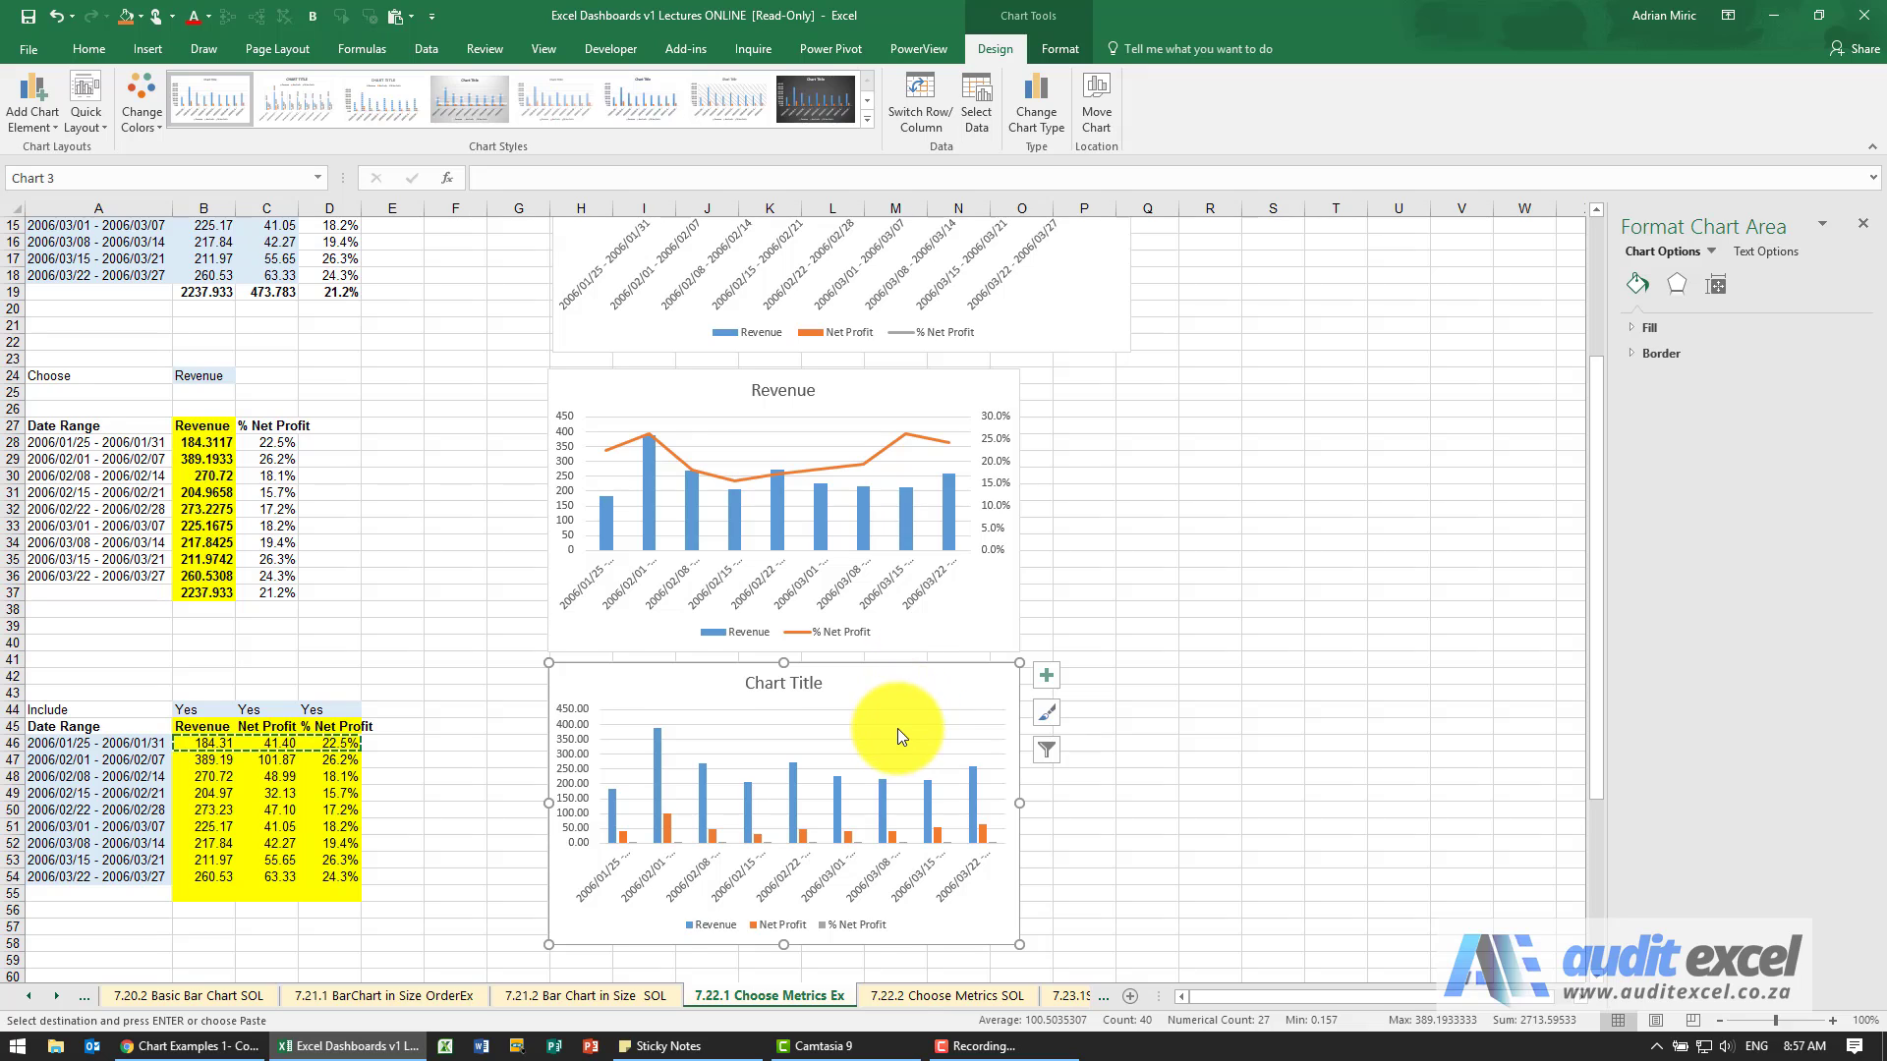
- Change % Net Profit to a line series on the secondary axis
{"action": "right_click", "coordinate": [657, 758]}
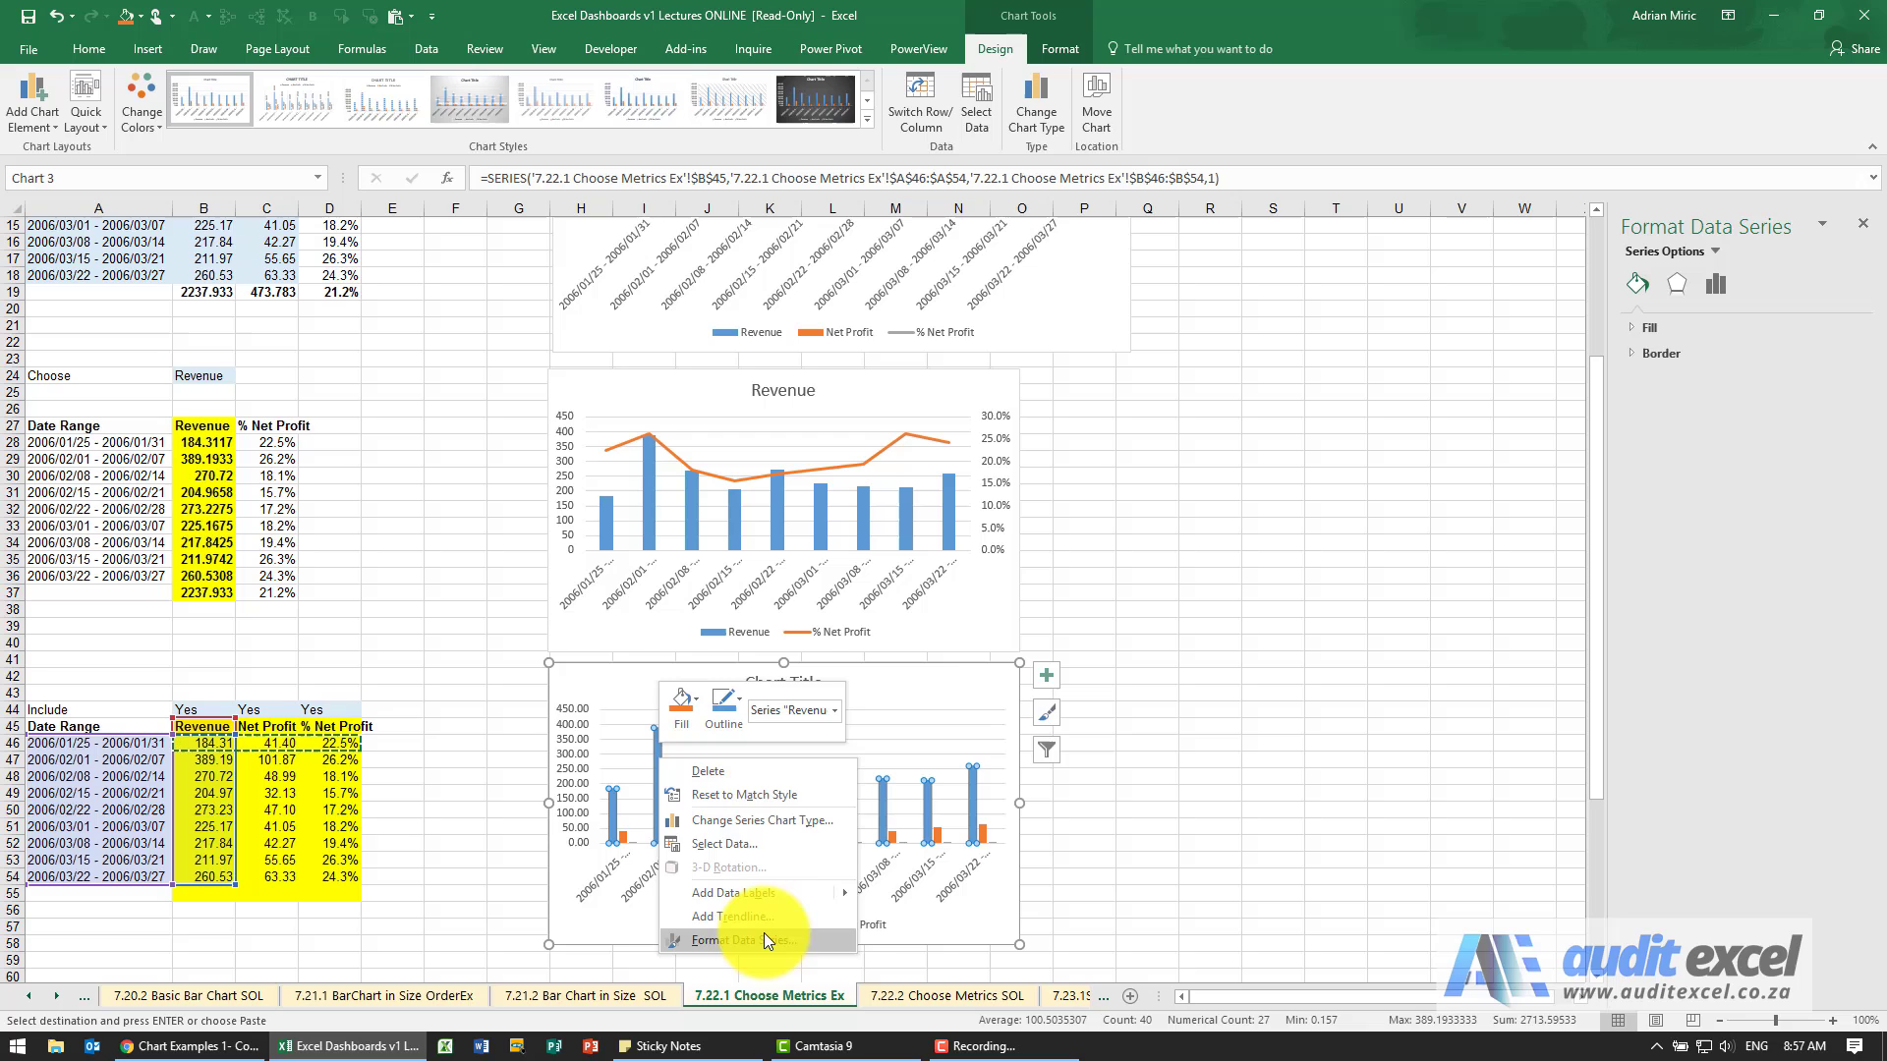
{"action": "left_click", "coordinate": [774, 819]}
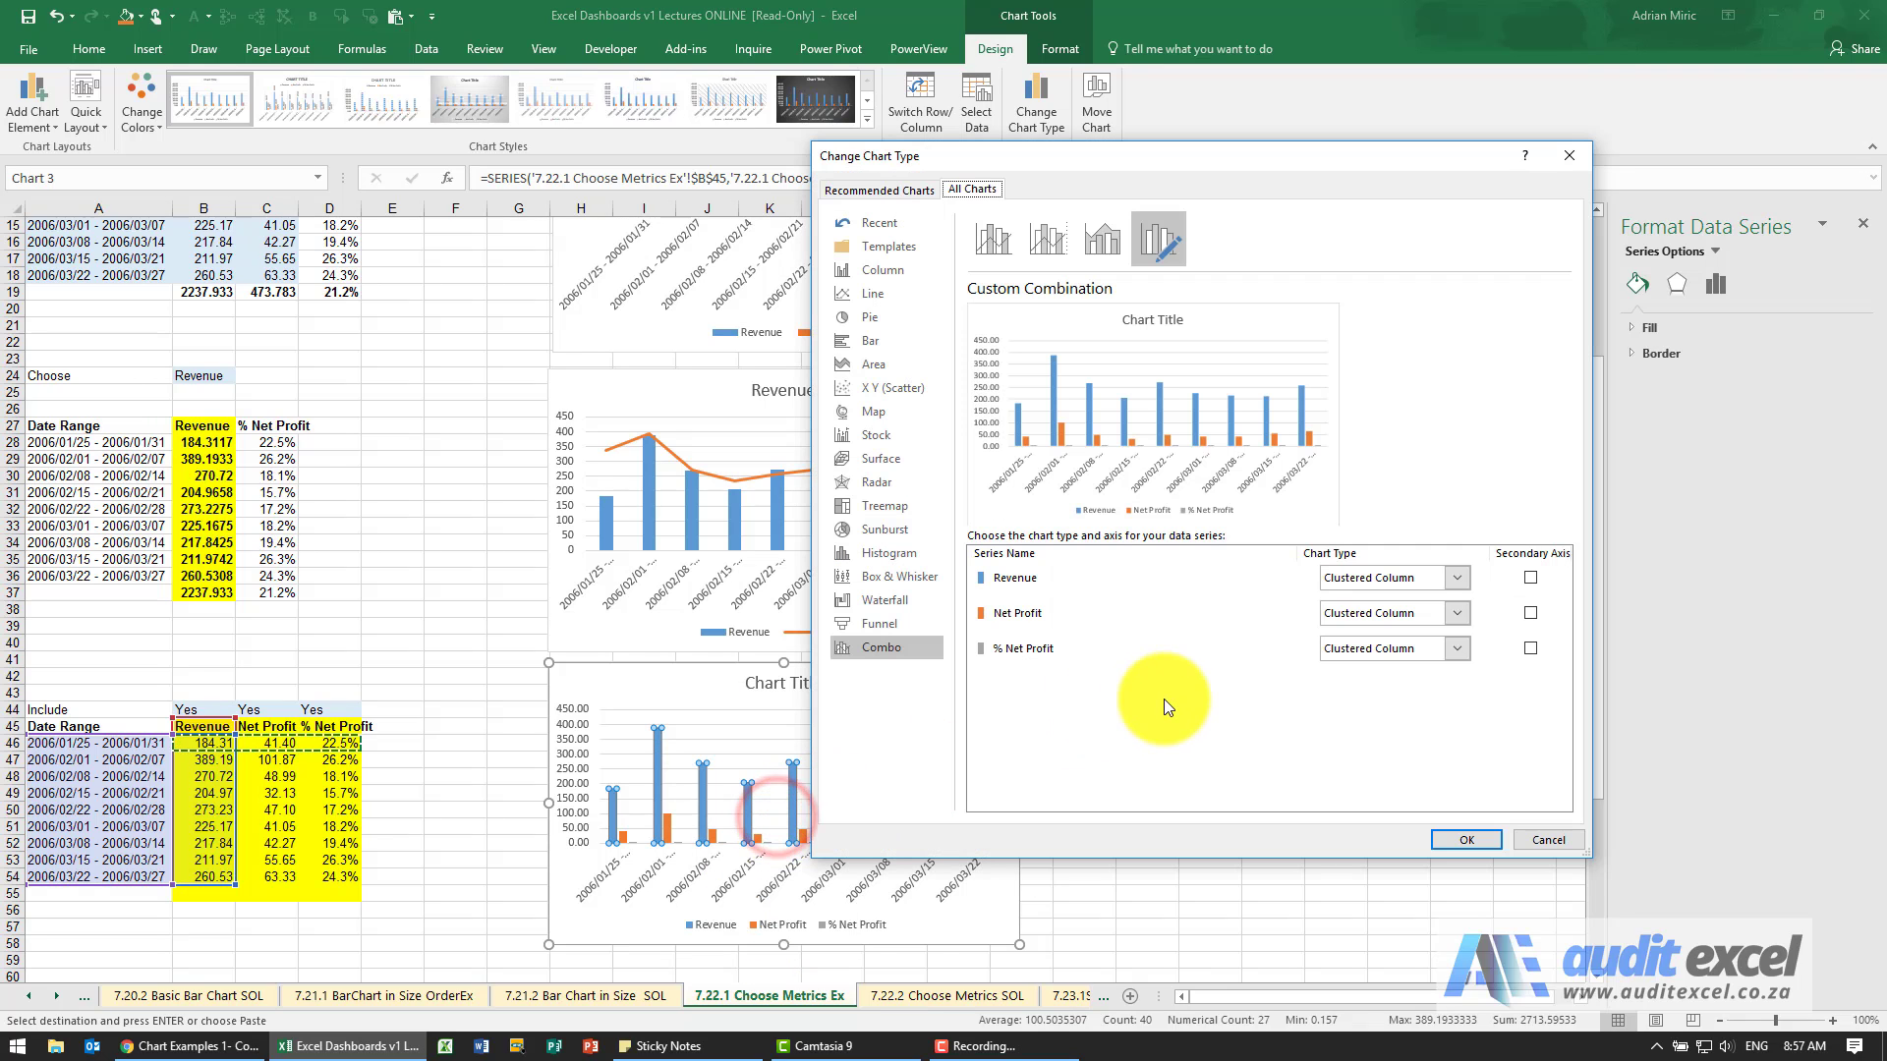
{"action": "left_click", "coordinate": [1531, 653]}
{"action": "left_click", "coordinate": [1459, 649]}
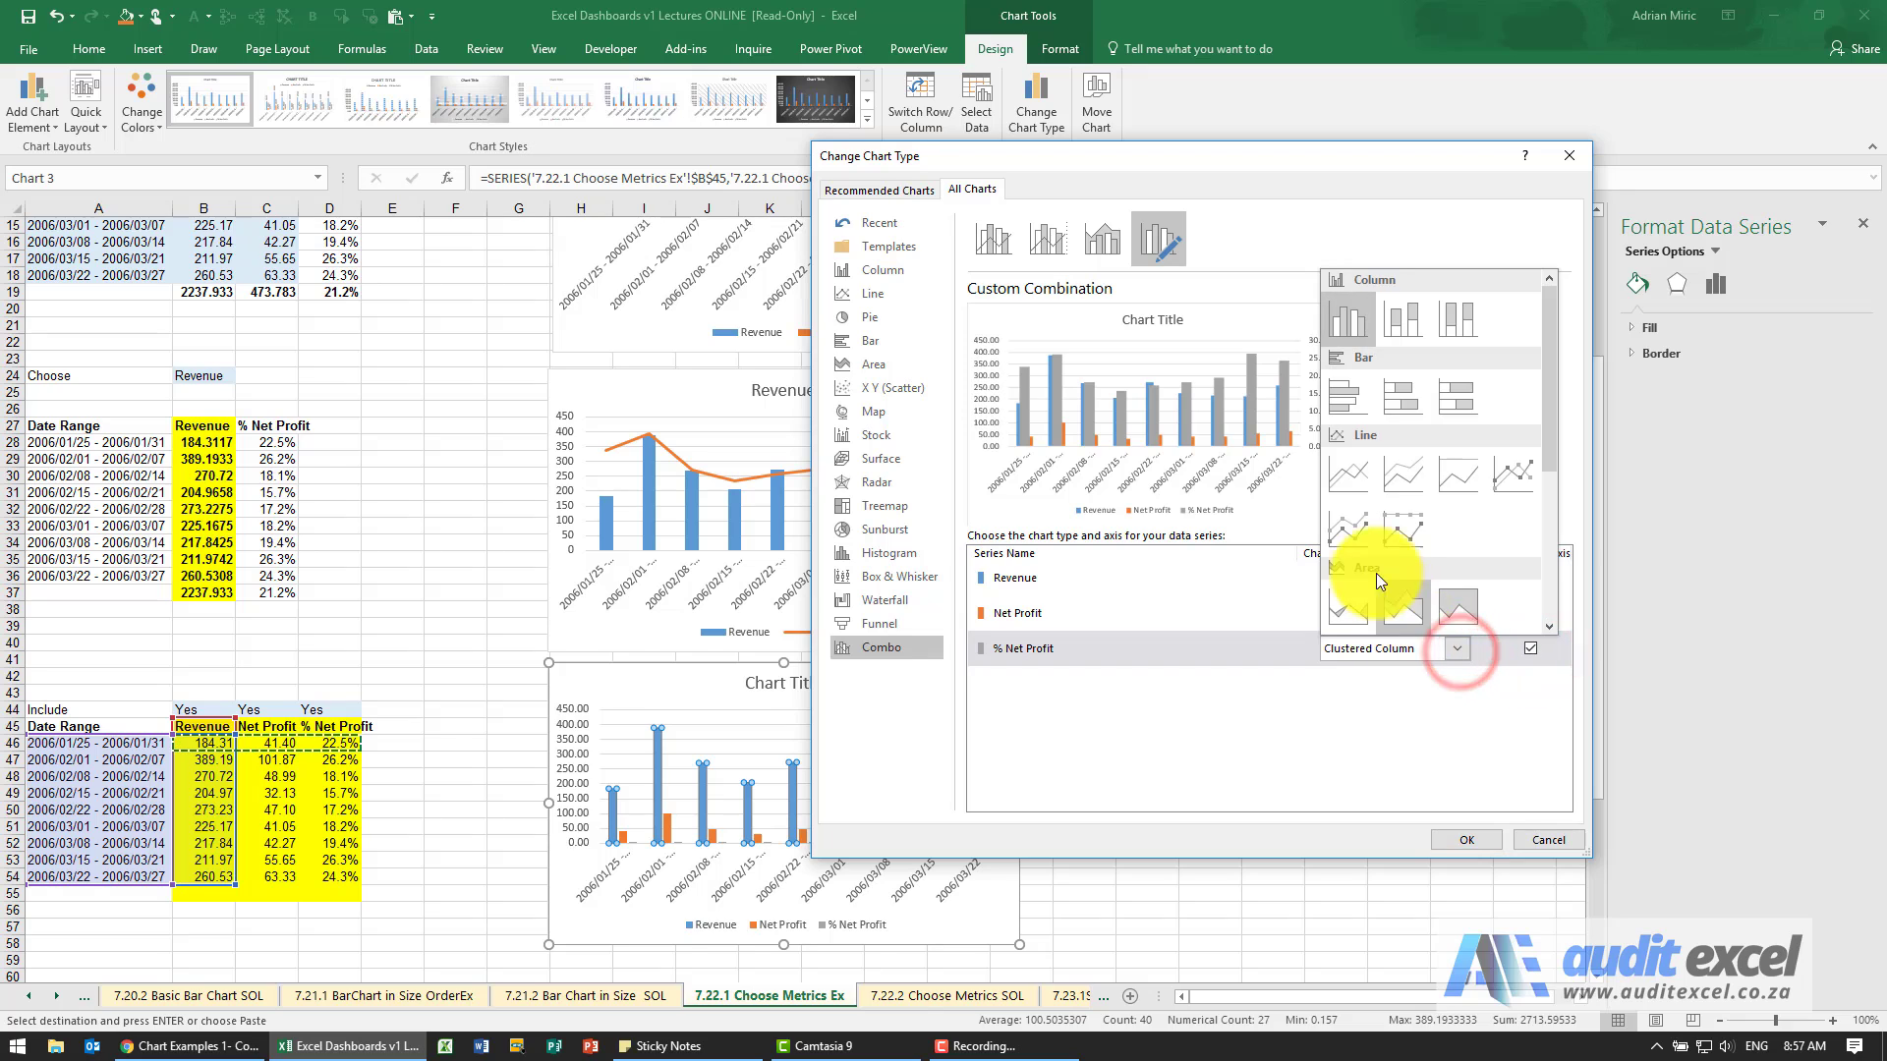
{"action": "left_click", "coordinate": [1345, 477]}
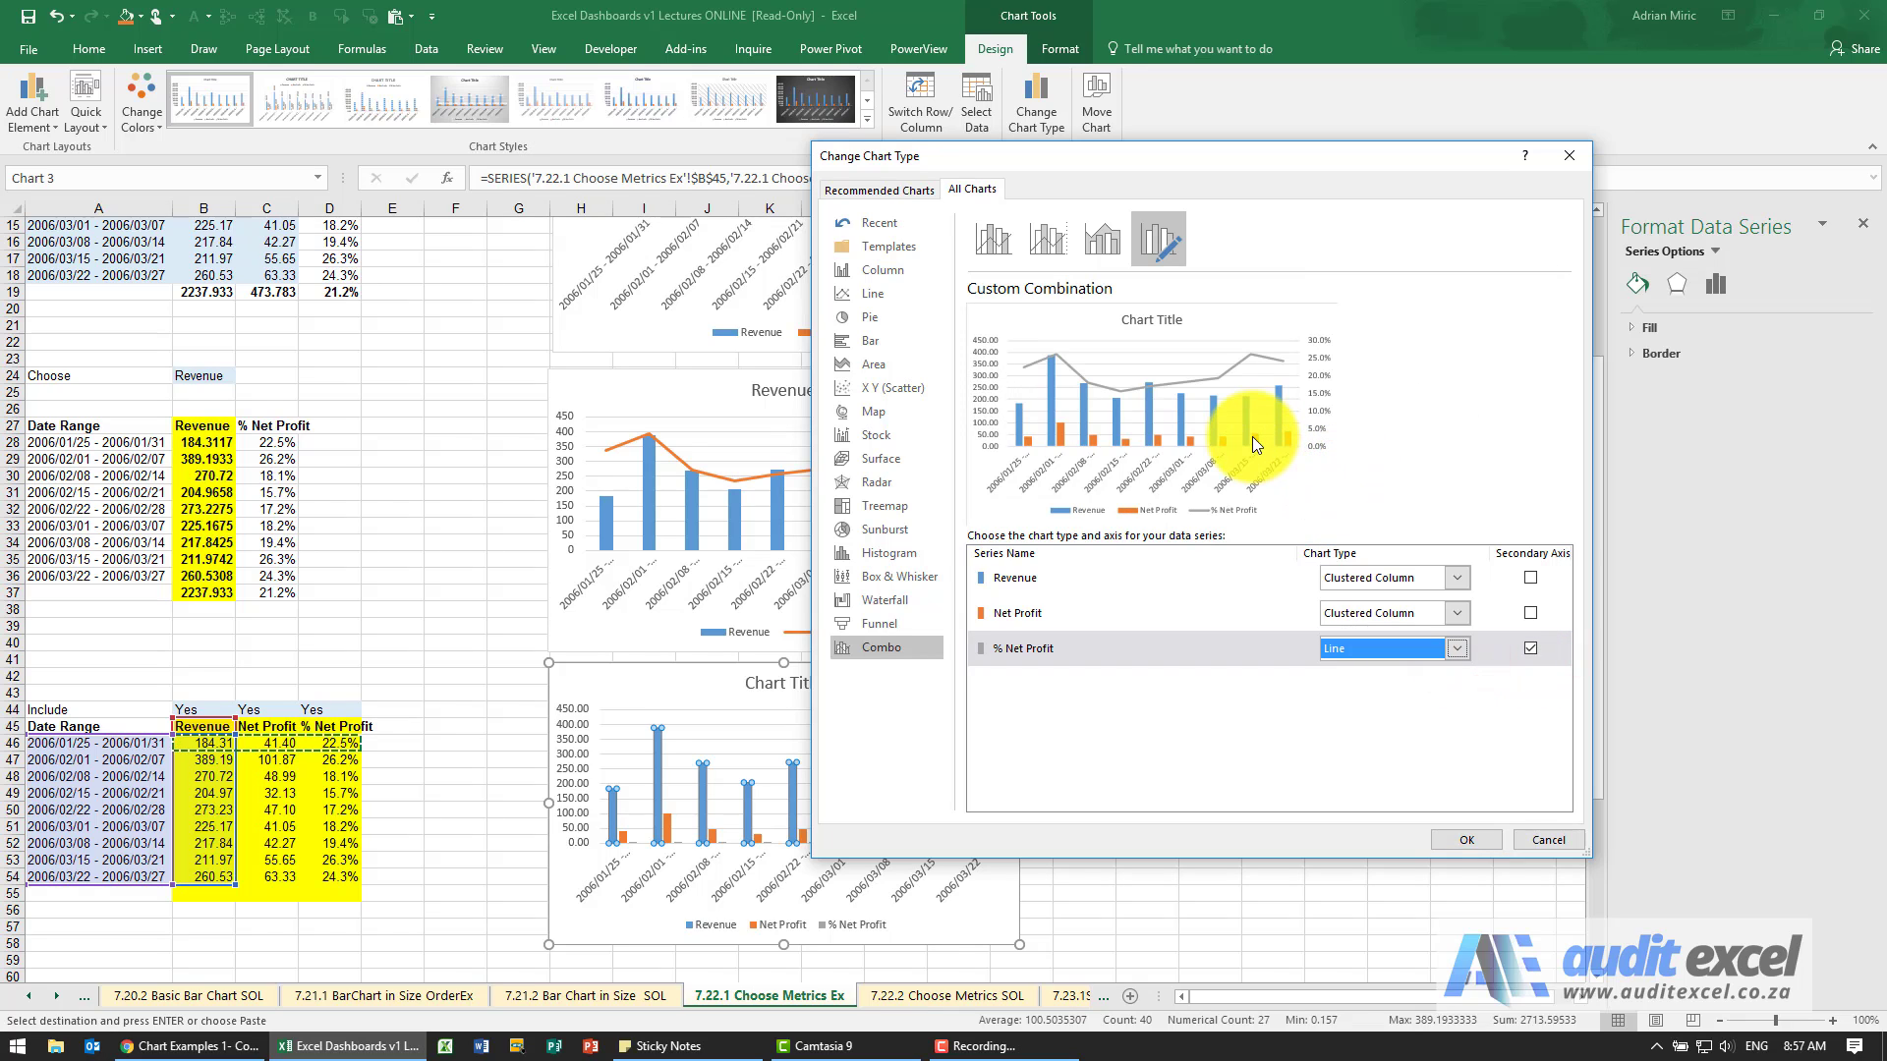
{"action": "left_click", "coordinate": [1468, 838]}
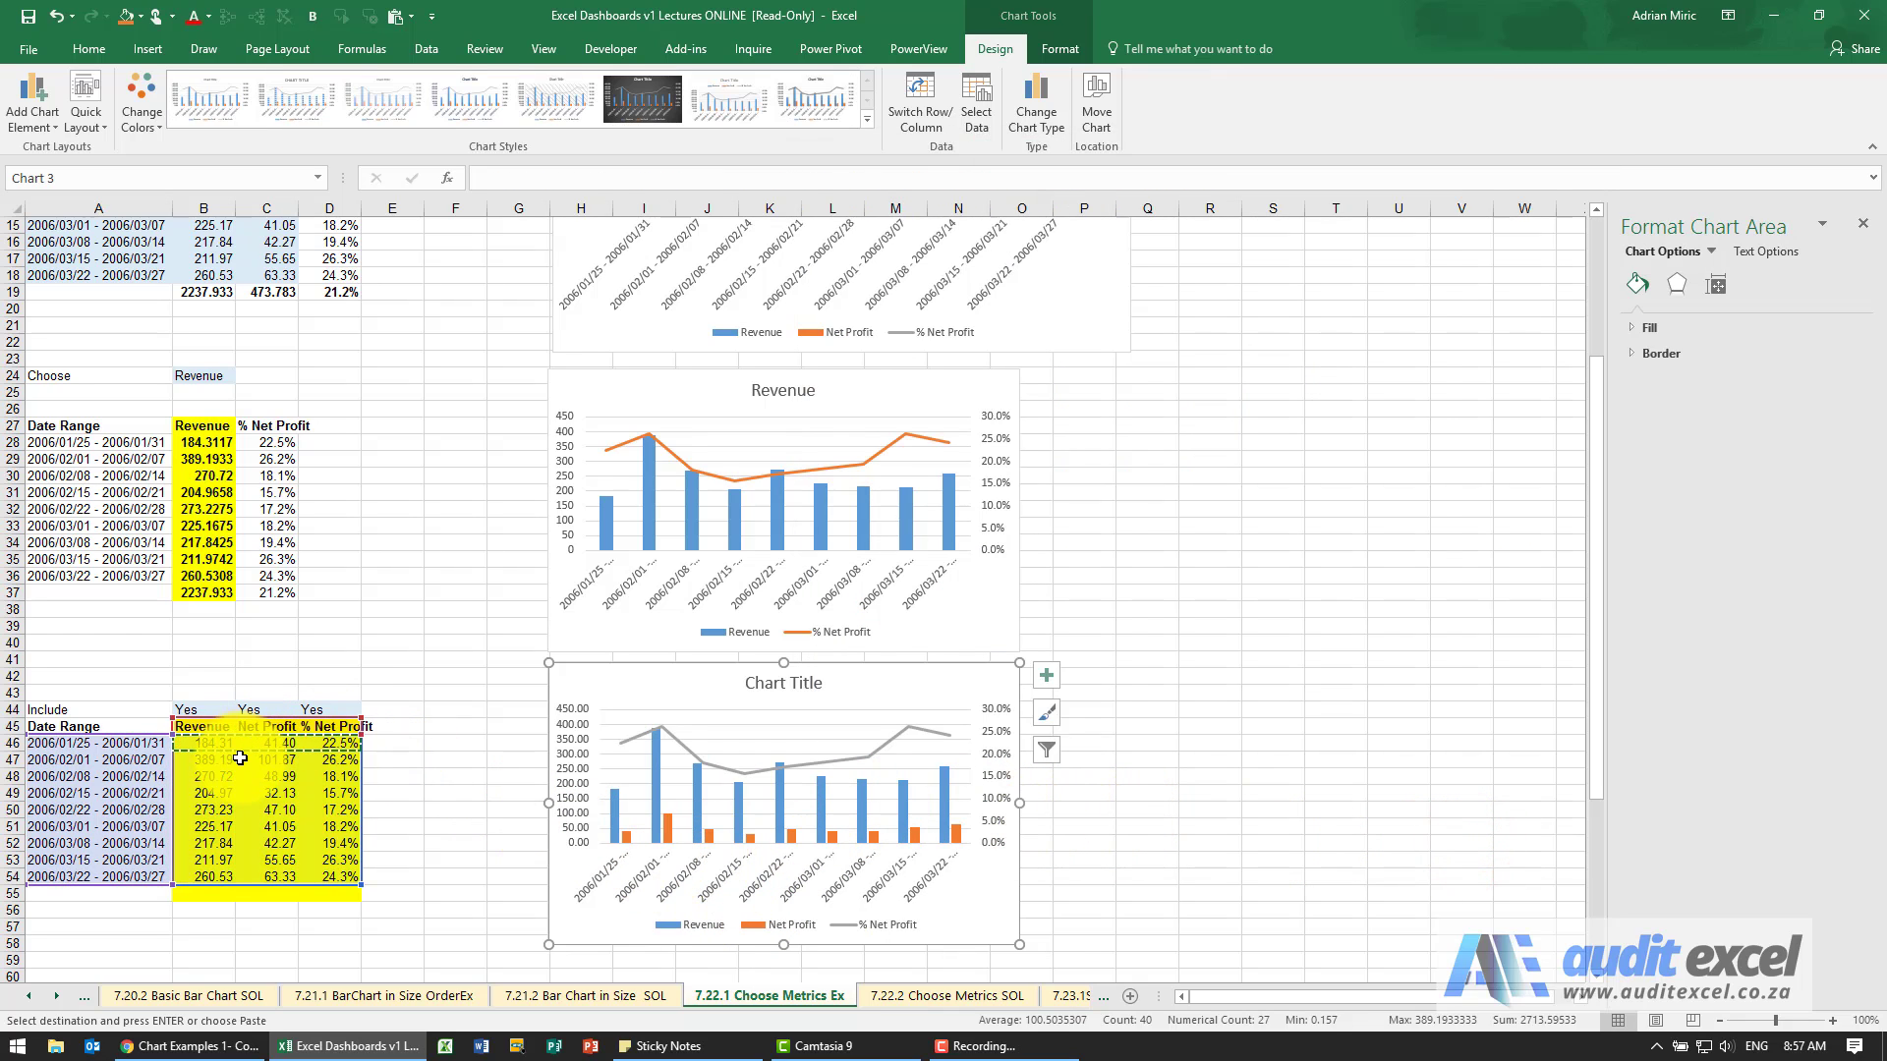
- Set the B44 Revenue switch to No, then select B45 to view its header formula
{"action": "left_click", "coordinate": [214, 710]}
{"action": "left_click", "coordinate": [245, 710]}
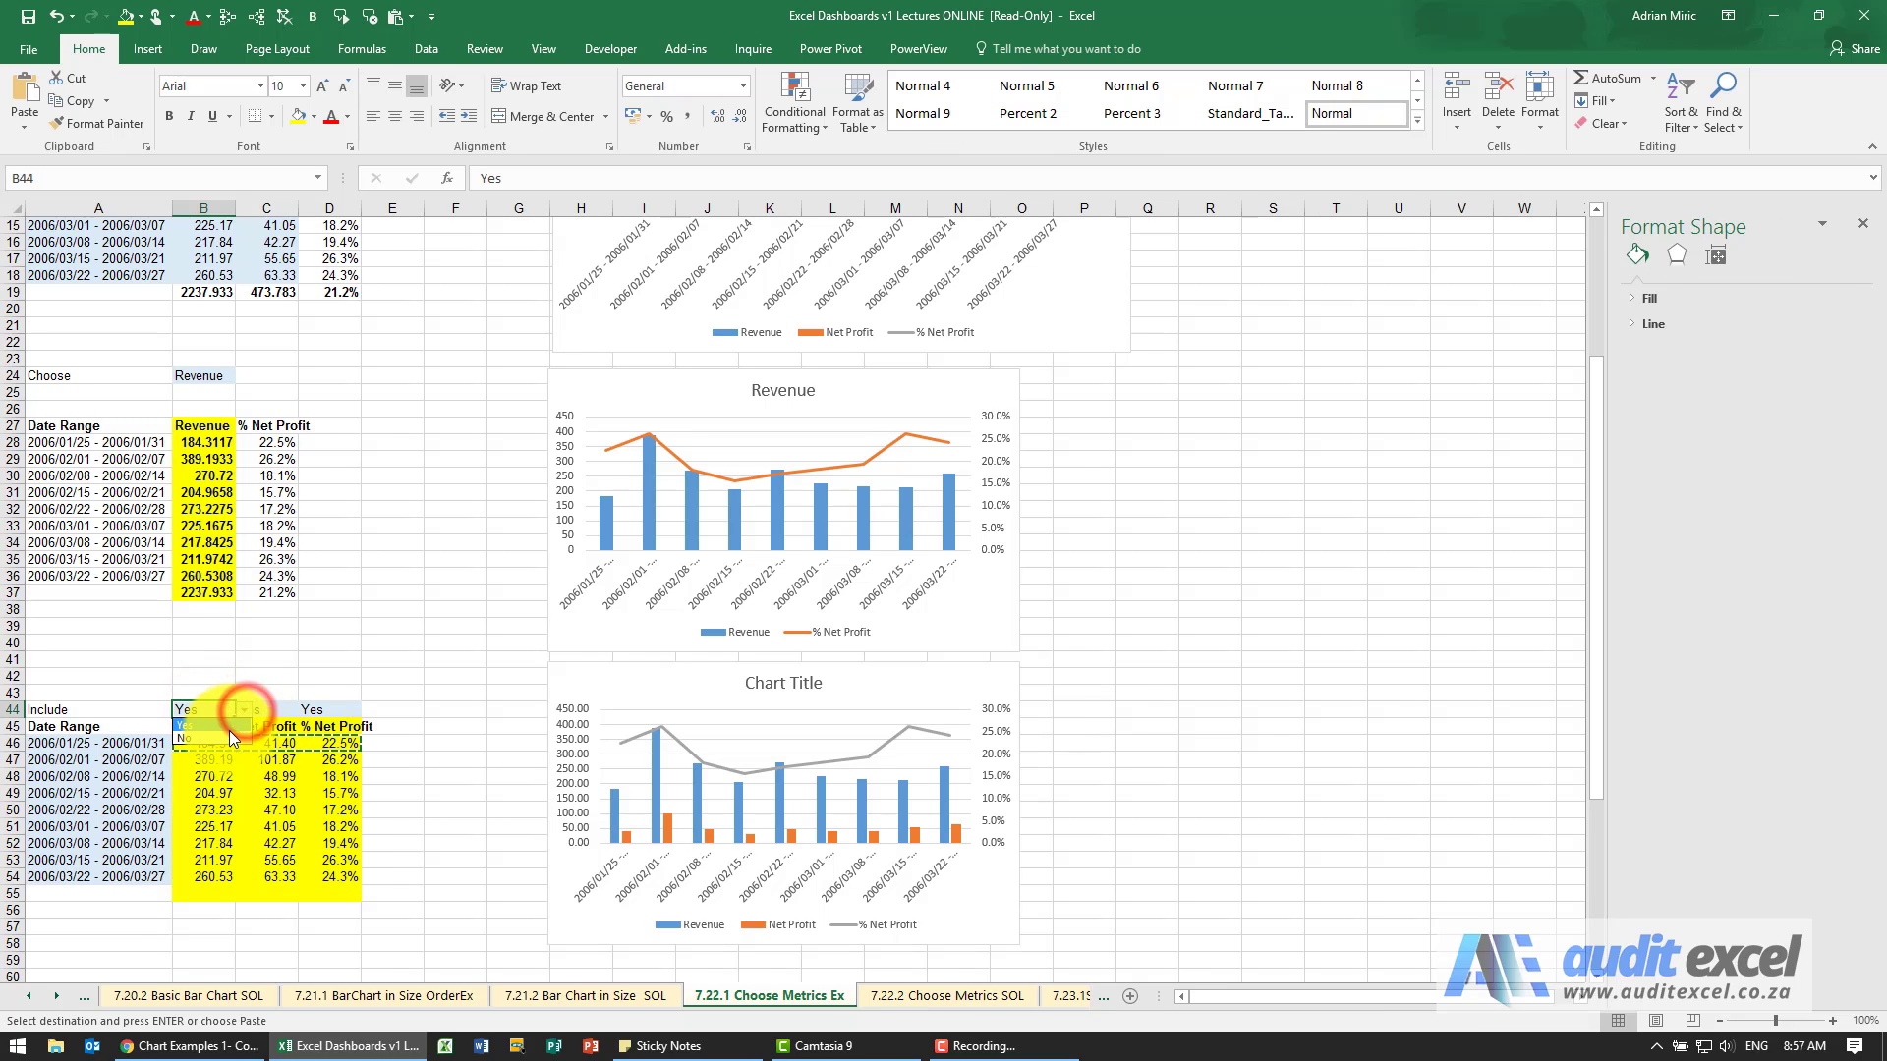
{"action": "left_click", "coordinate": [228, 737]}
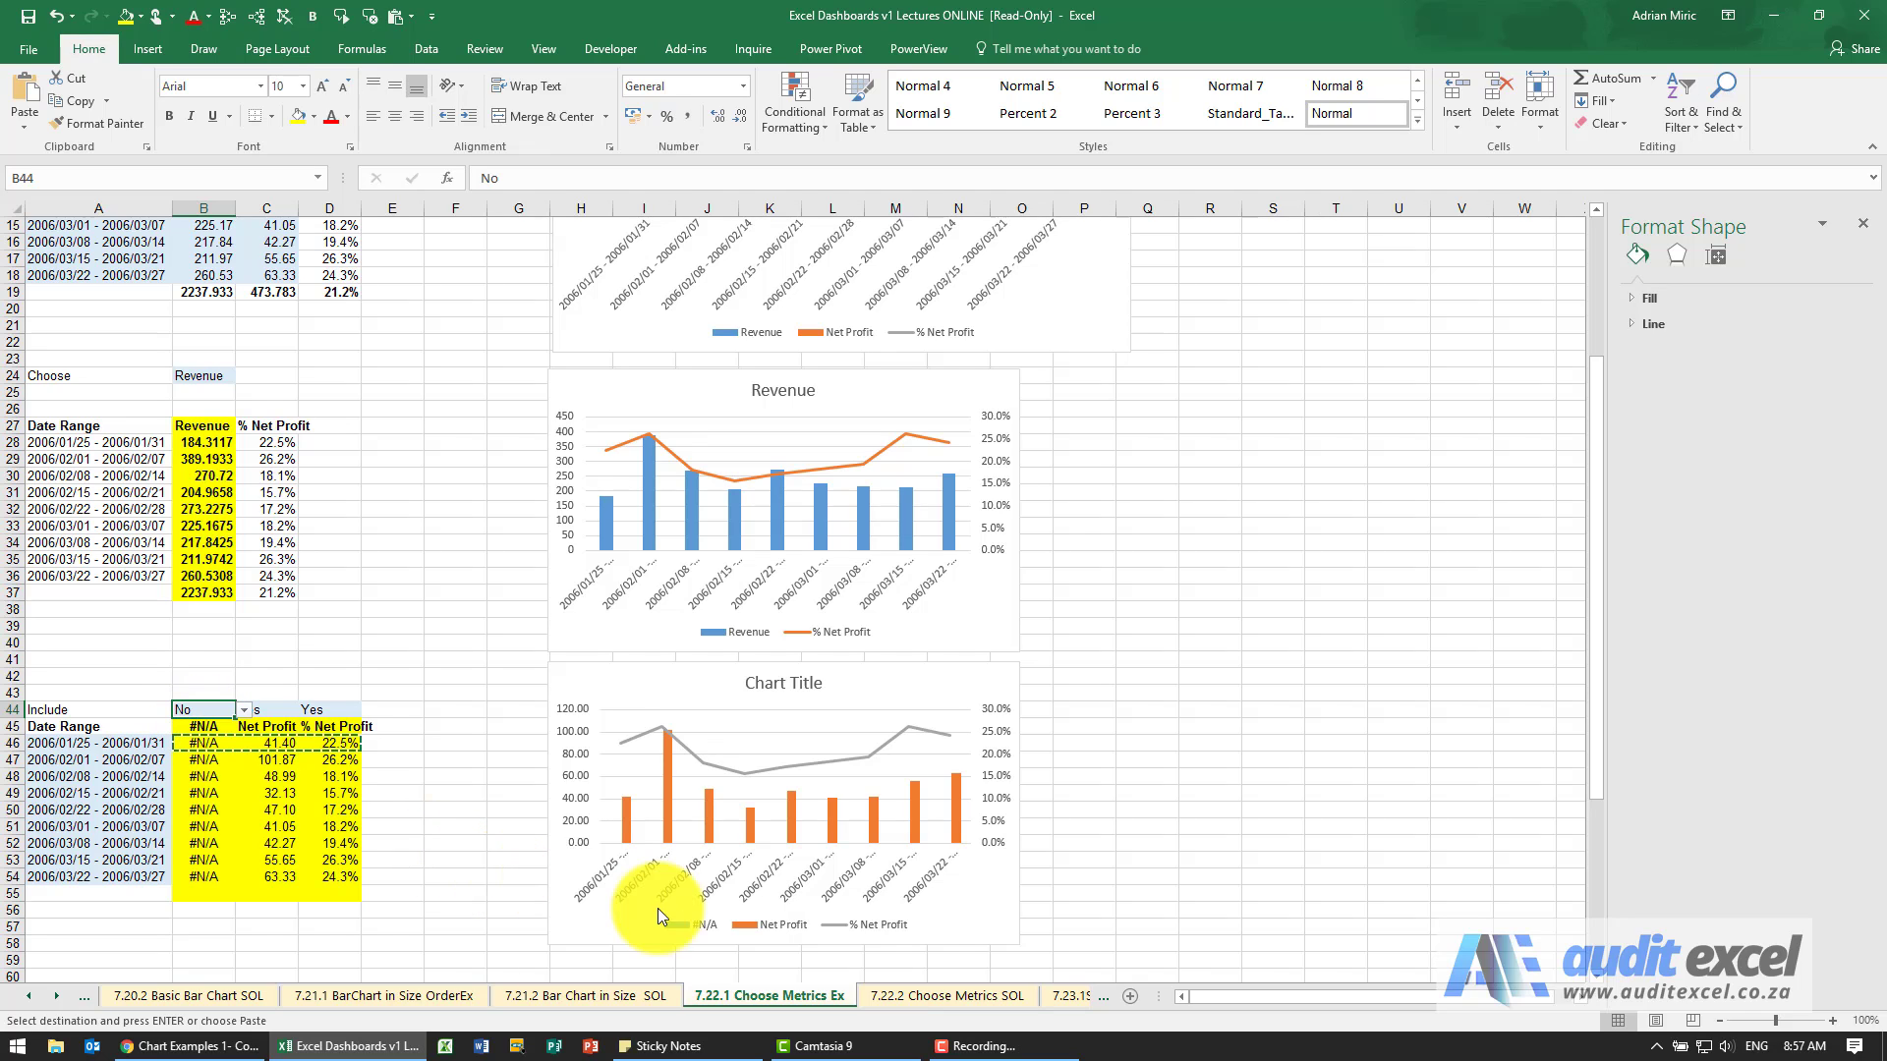
{"action": "left_click", "coordinate": [216, 727]}
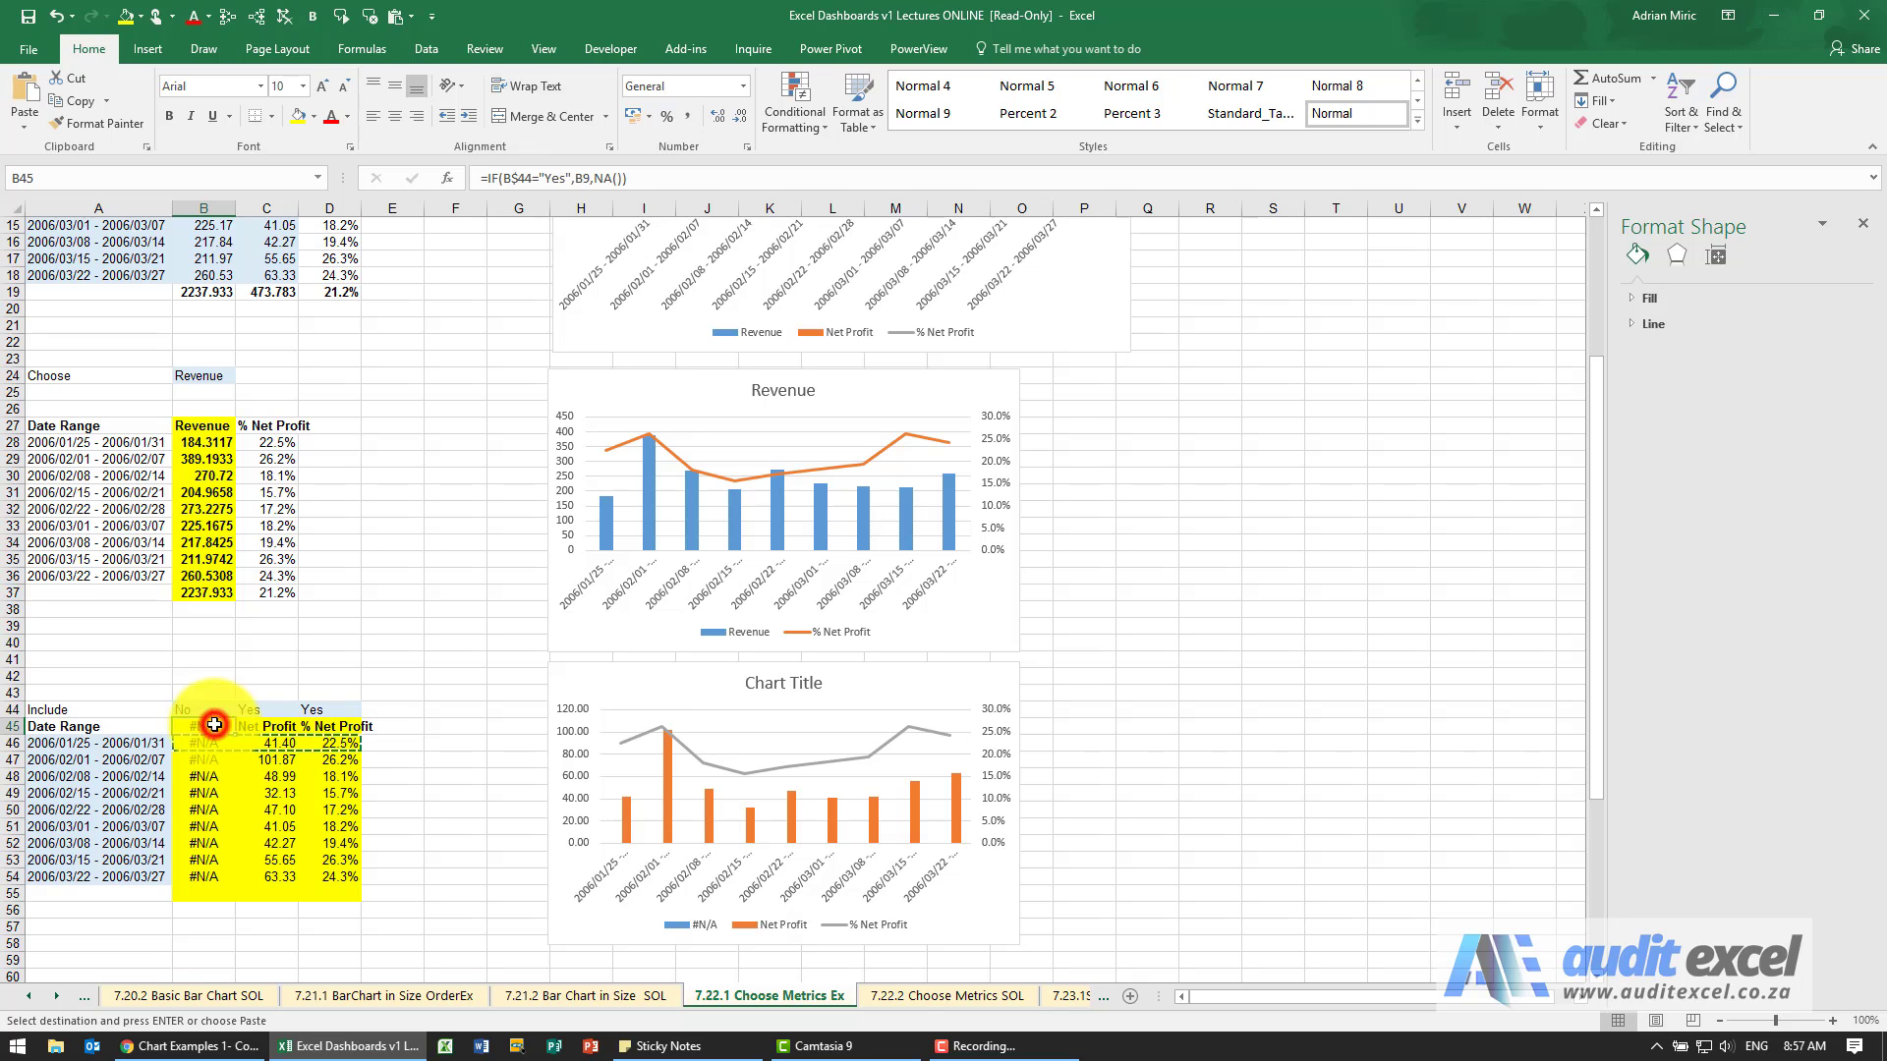
- Change B45 to =IF(B$44="Yes",B9,"") and paste it across B45:D45
{"action": "double_click", "coordinate": [595, 180]}
{"action": "key", "text": "Delete"}
{"action": "key", "text": "Delete"}
{"action": "key", "text": "Delete"}
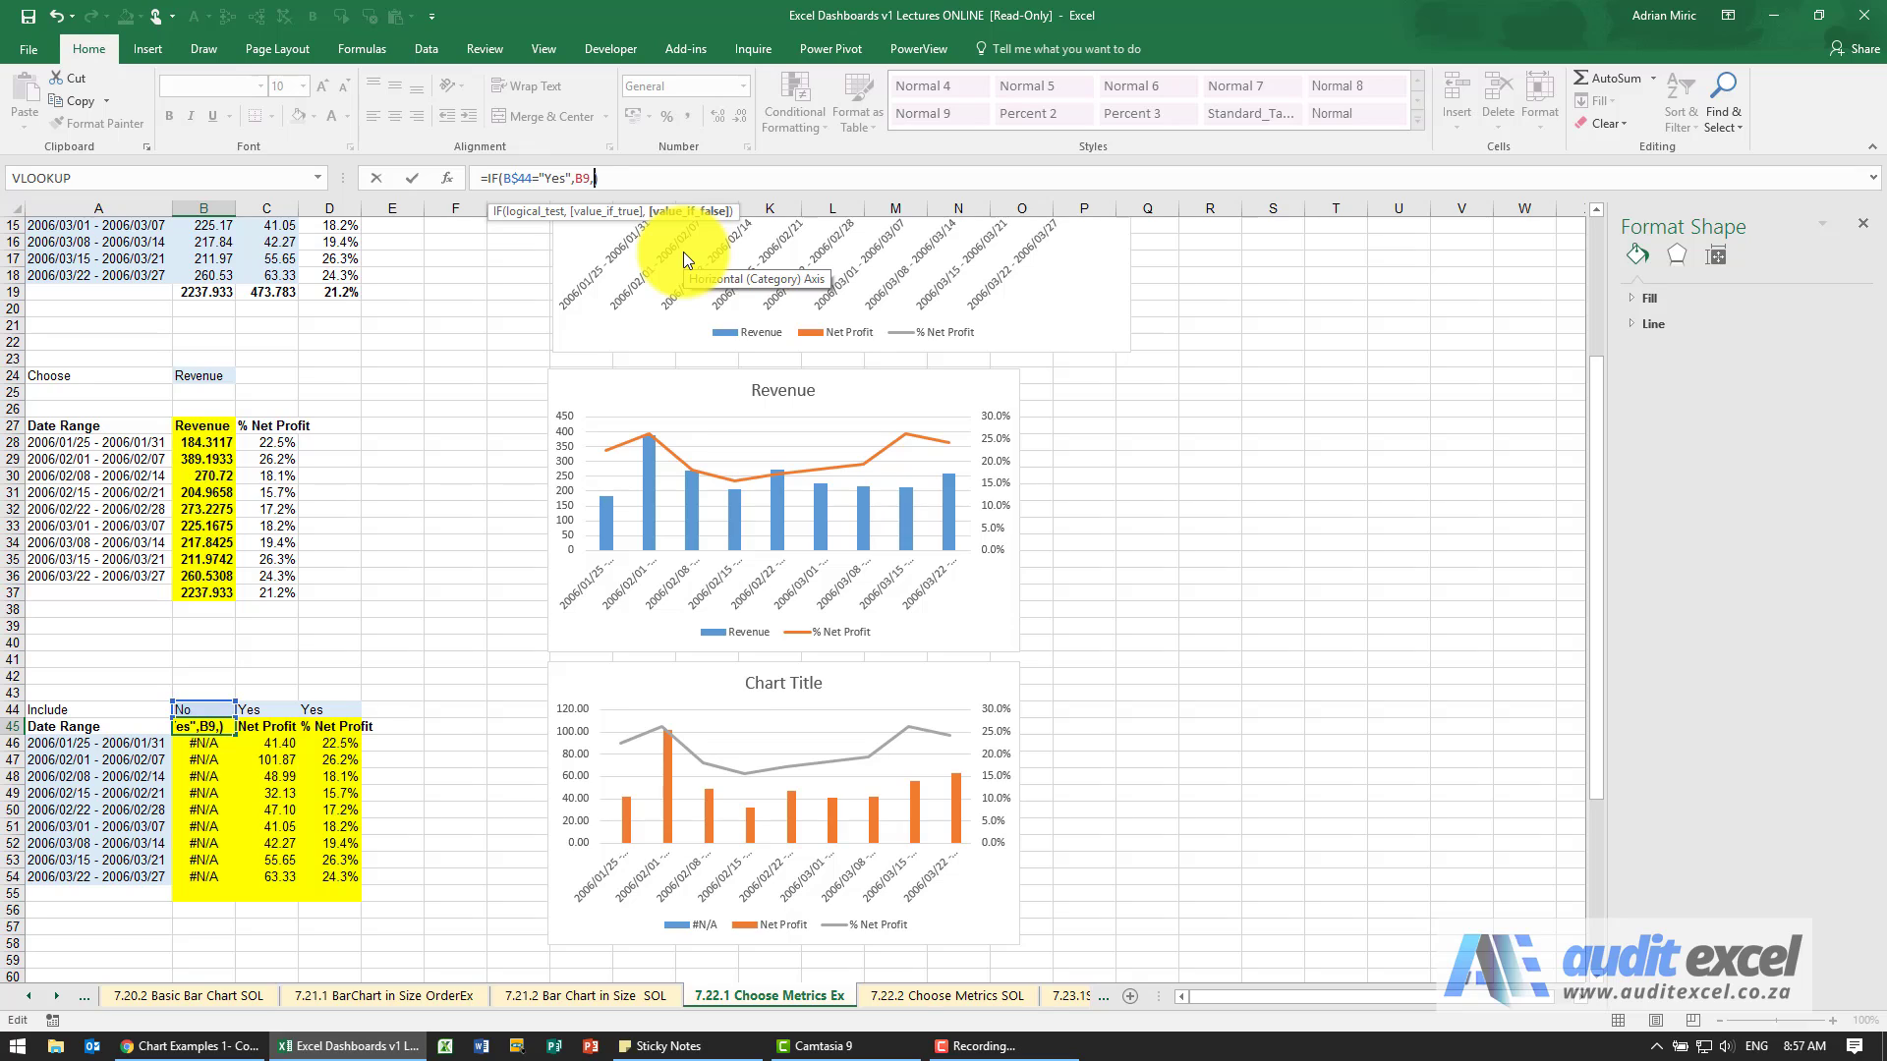
{"action": "type", "text": "\"\""}
{"action": "key", "text": "ctrl+Return"}
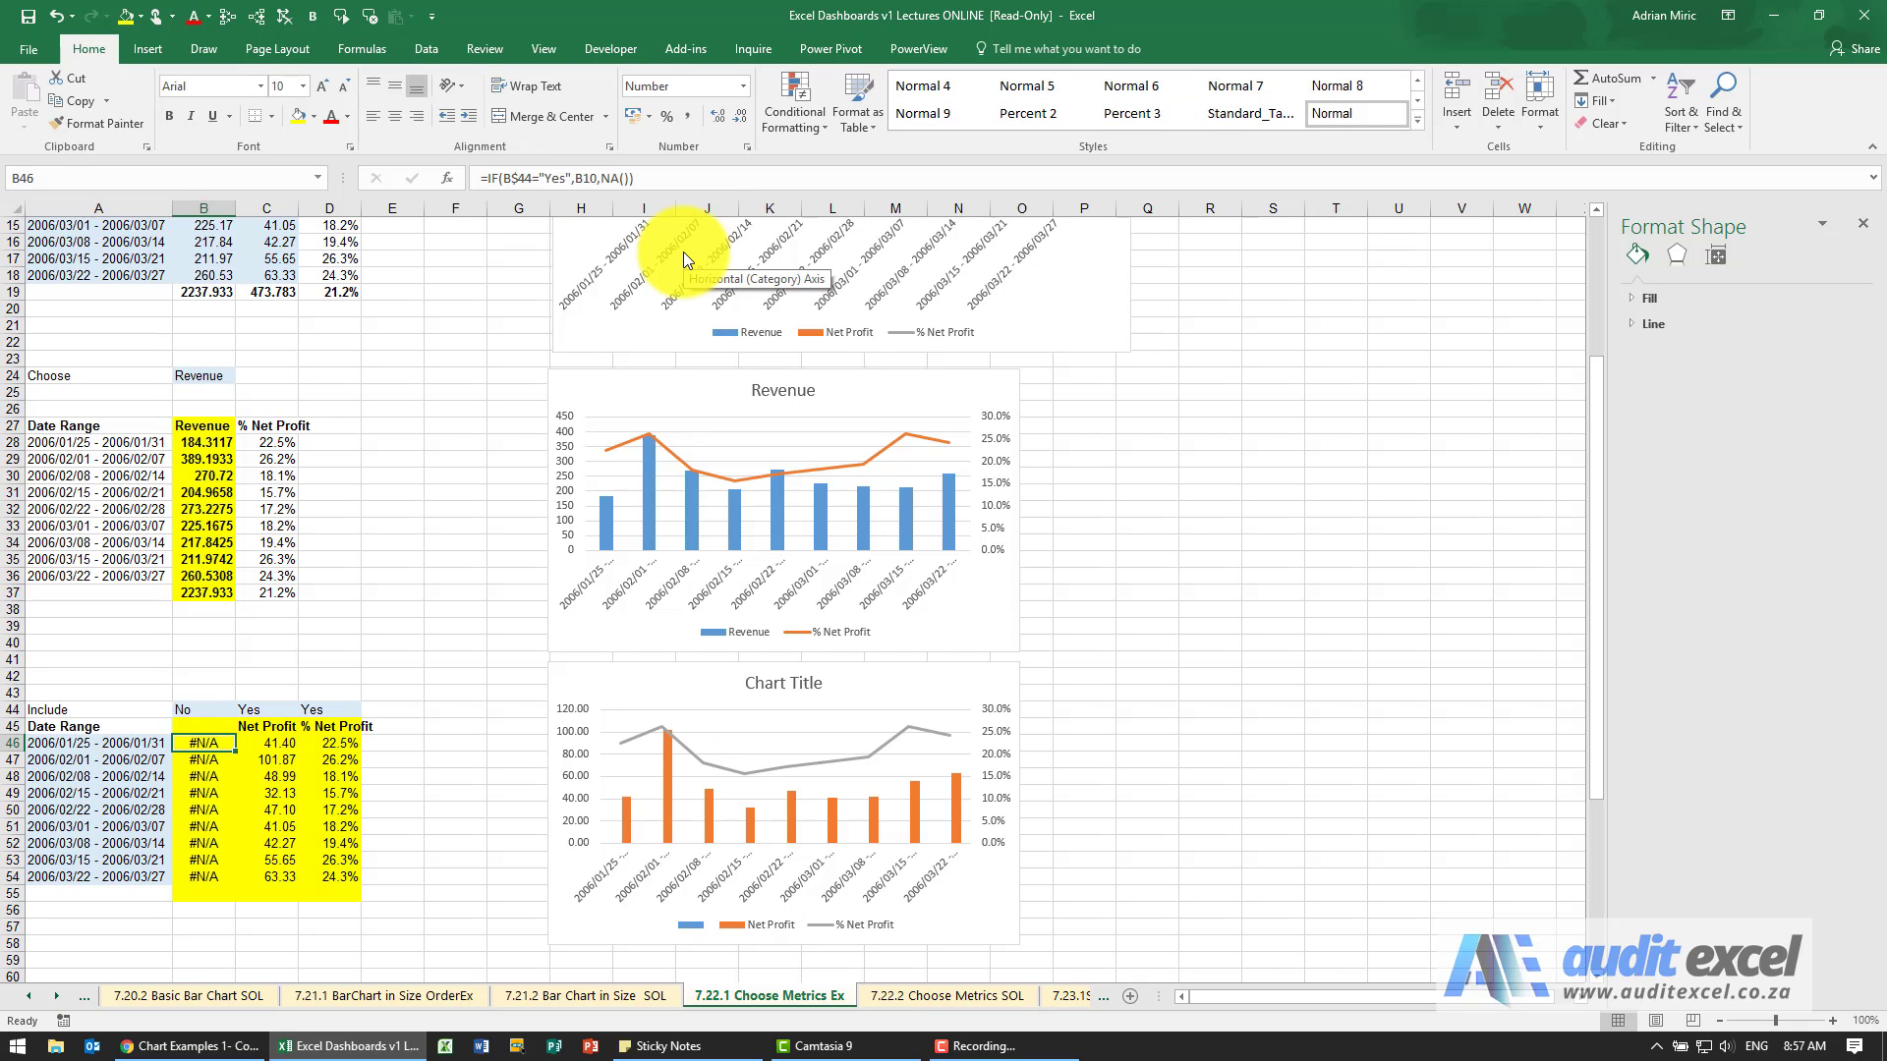
{"action": "key", "text": "ctrl+c"}
{"action": "key", "text": "shift+Right"}
{"action": "key", "text": "shift+Right"}
{"action": "key", "text": "ctrl+v"}
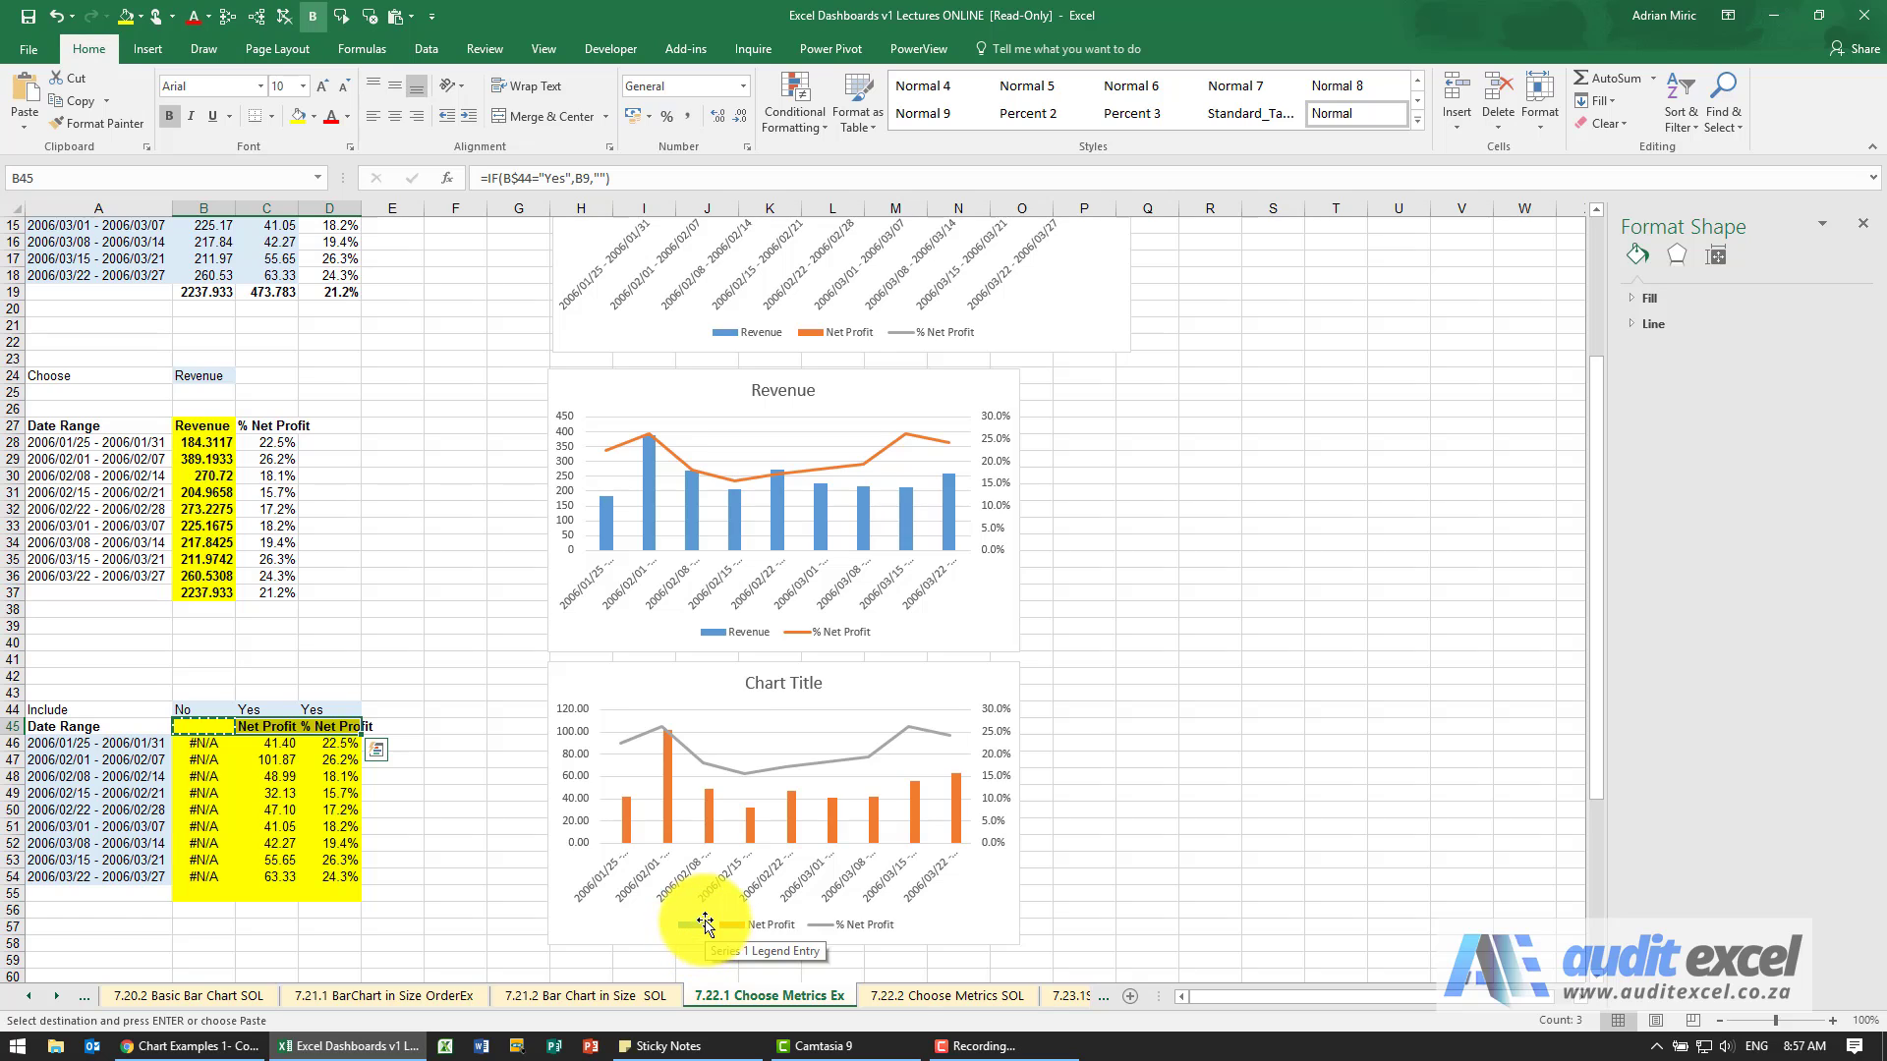
{"action": "key", "text": "ctrl+v"}
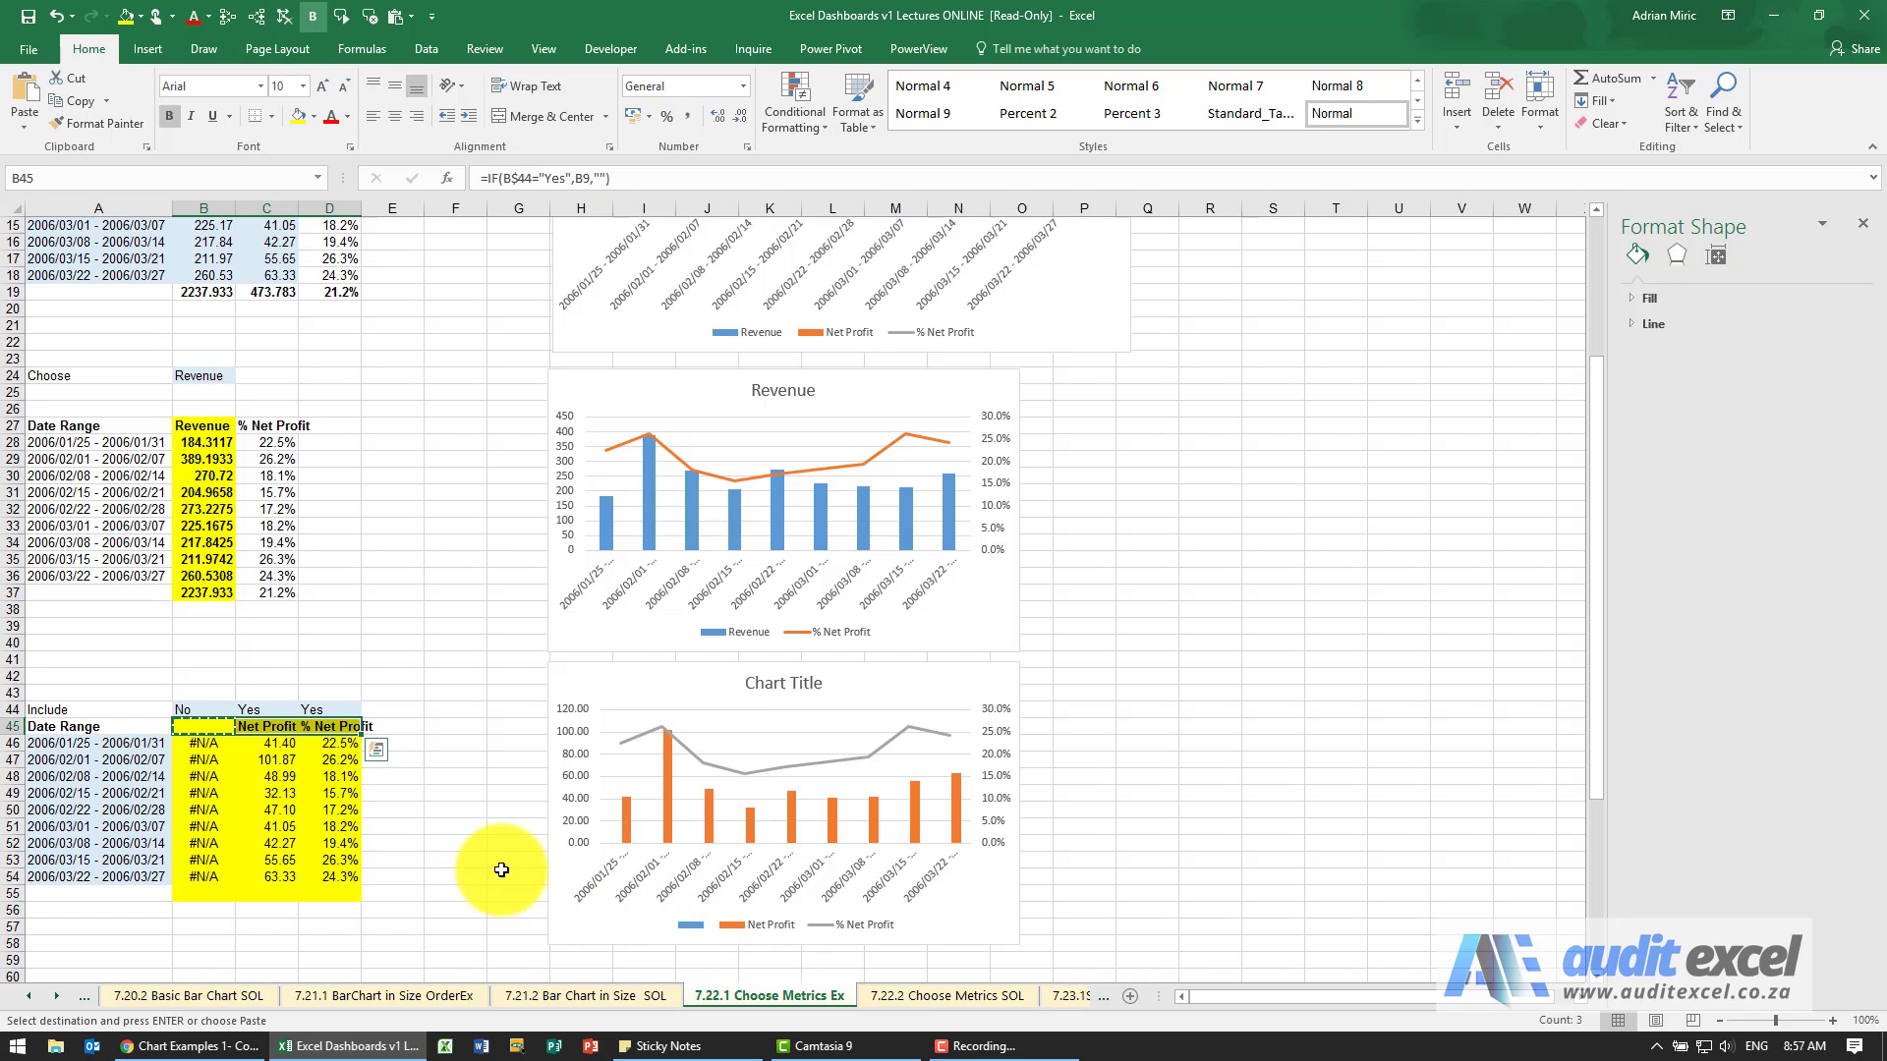
- Set the C44 Net Profit switch to No to test excluding it
{"action": "left_click", "coordinate": [275, 710]}
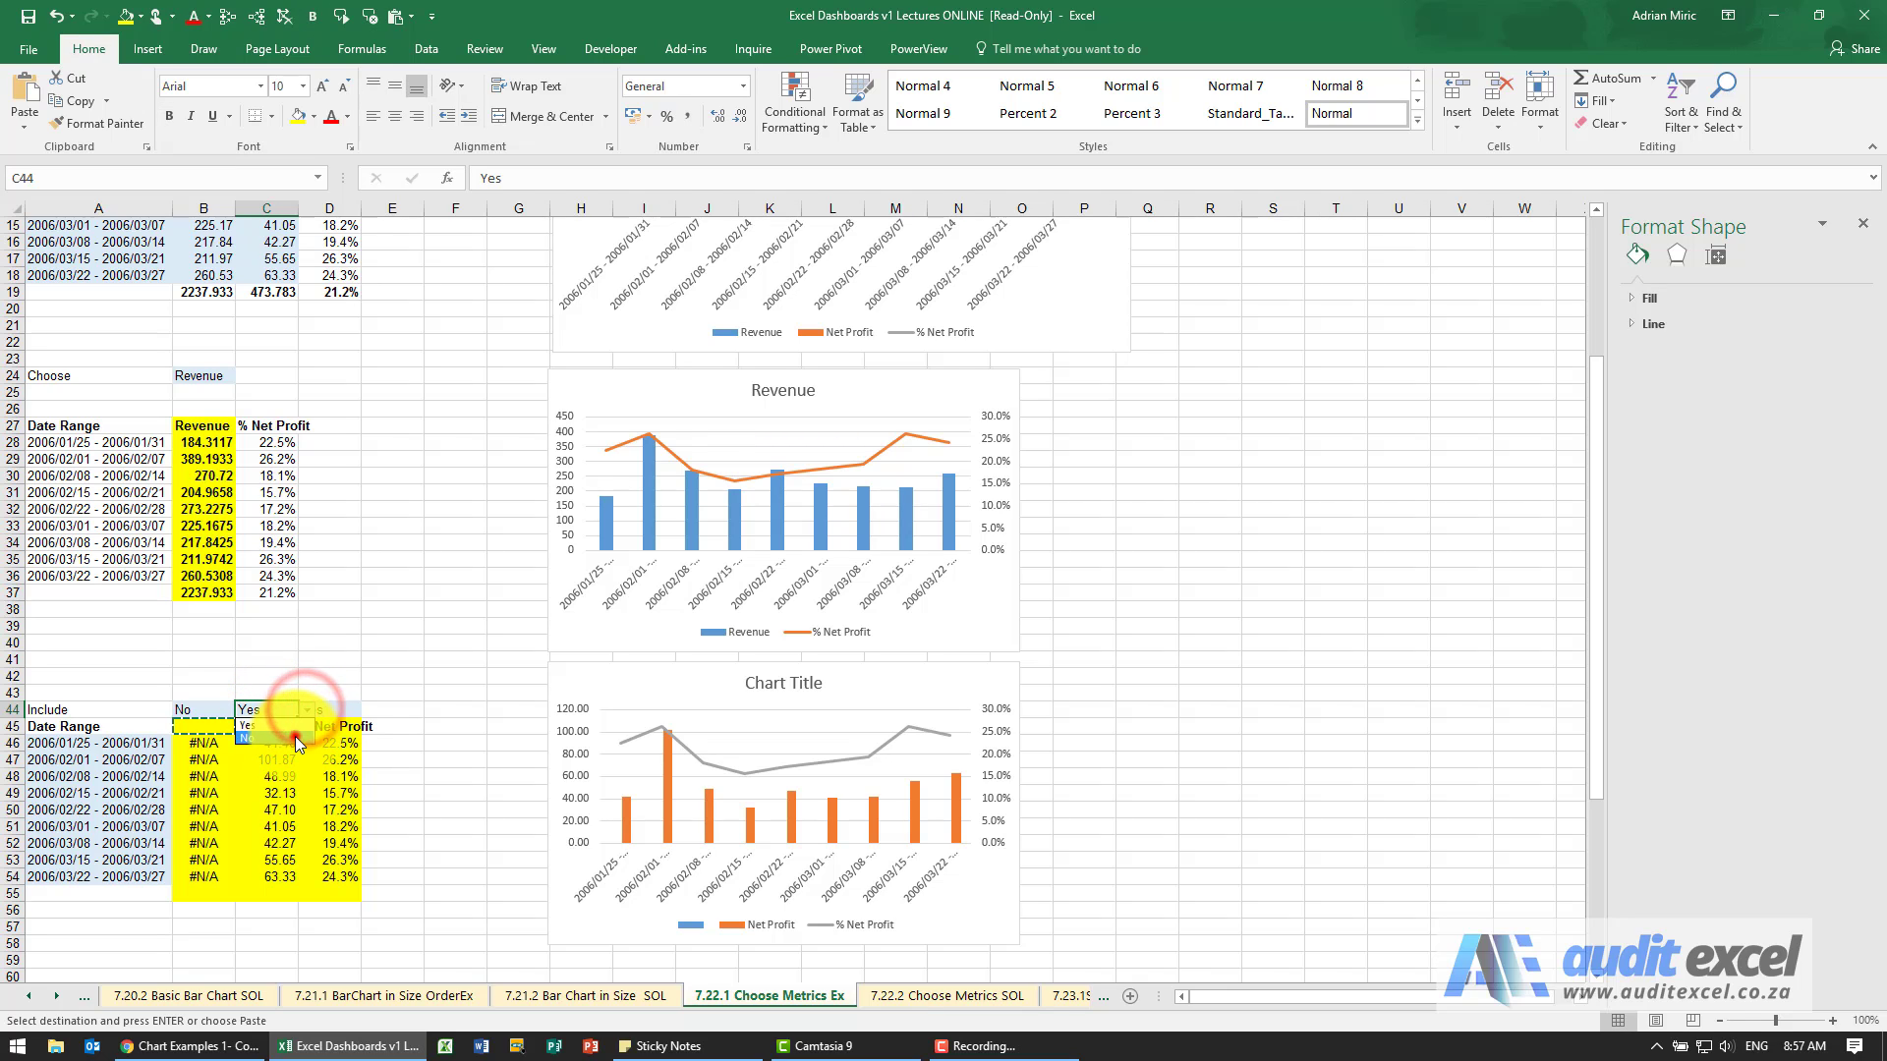
{"action": "left_click", "coordinate": [294, 738]}
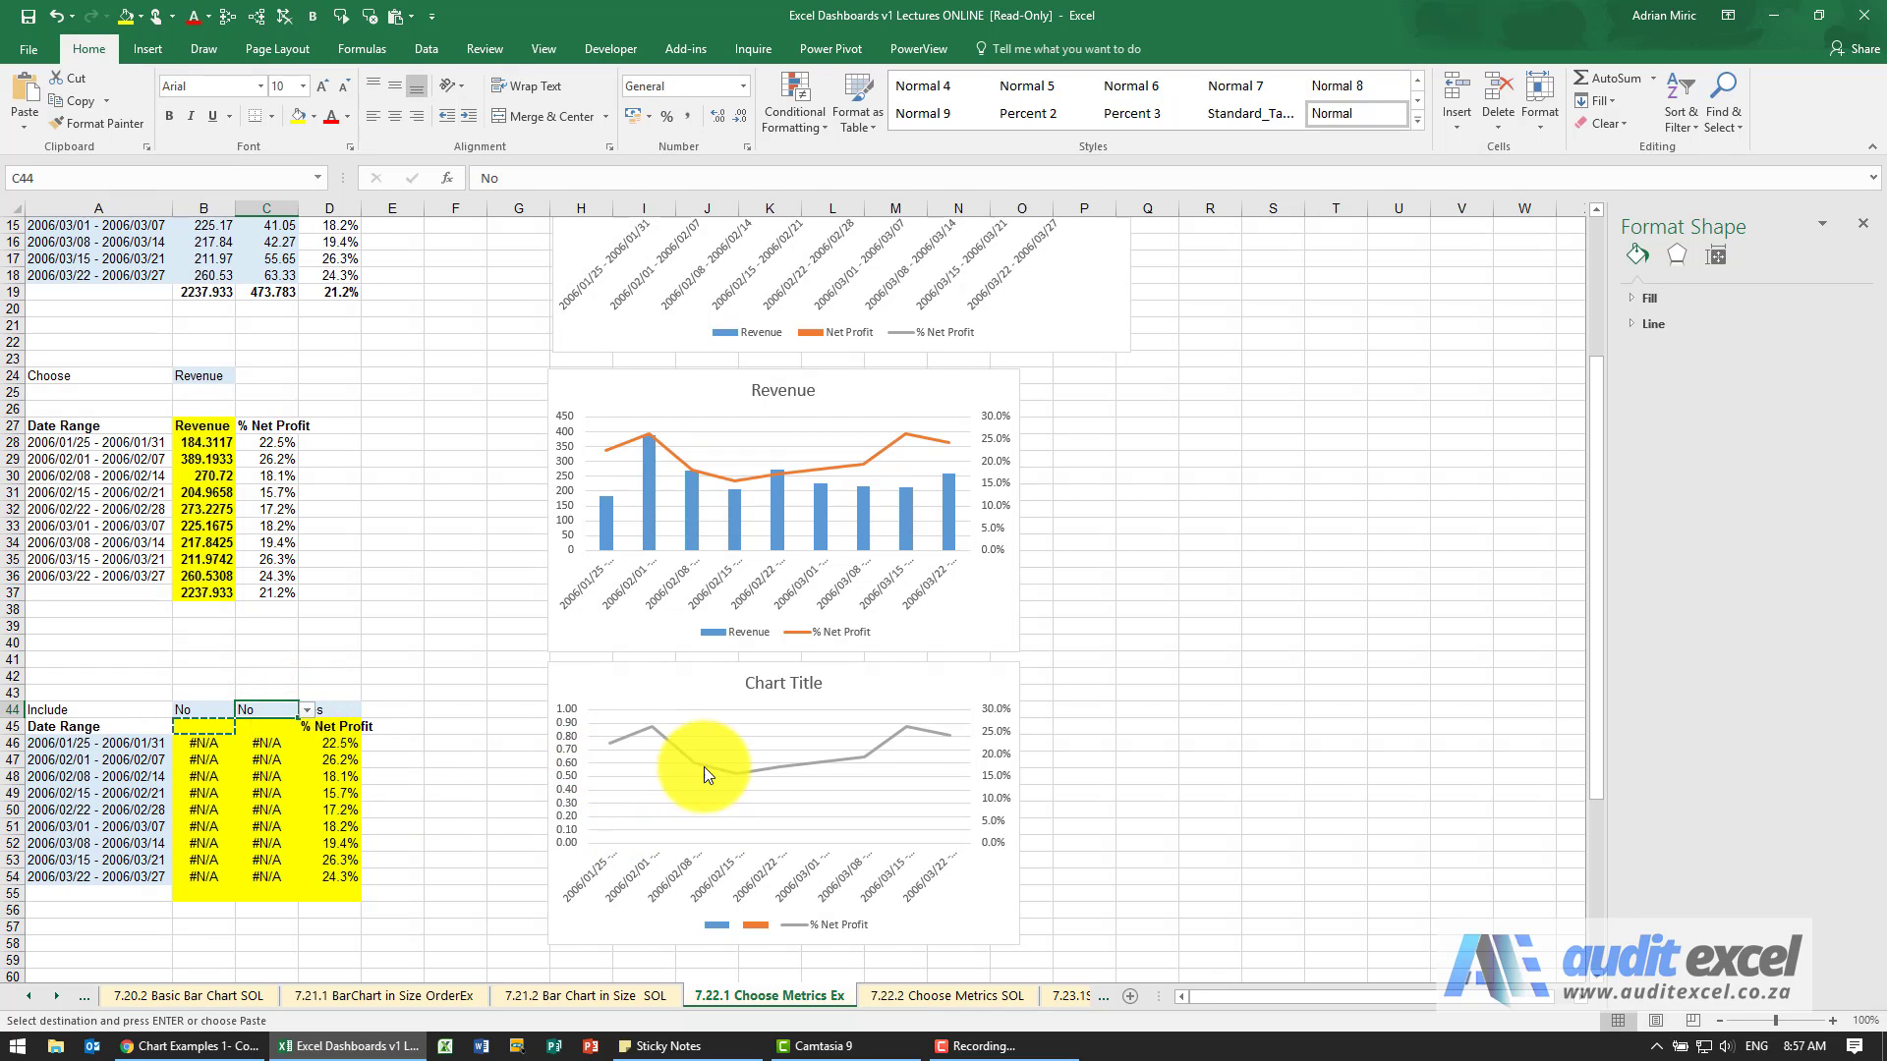
{"action": "left_click", "coordinate": [334, 713]}
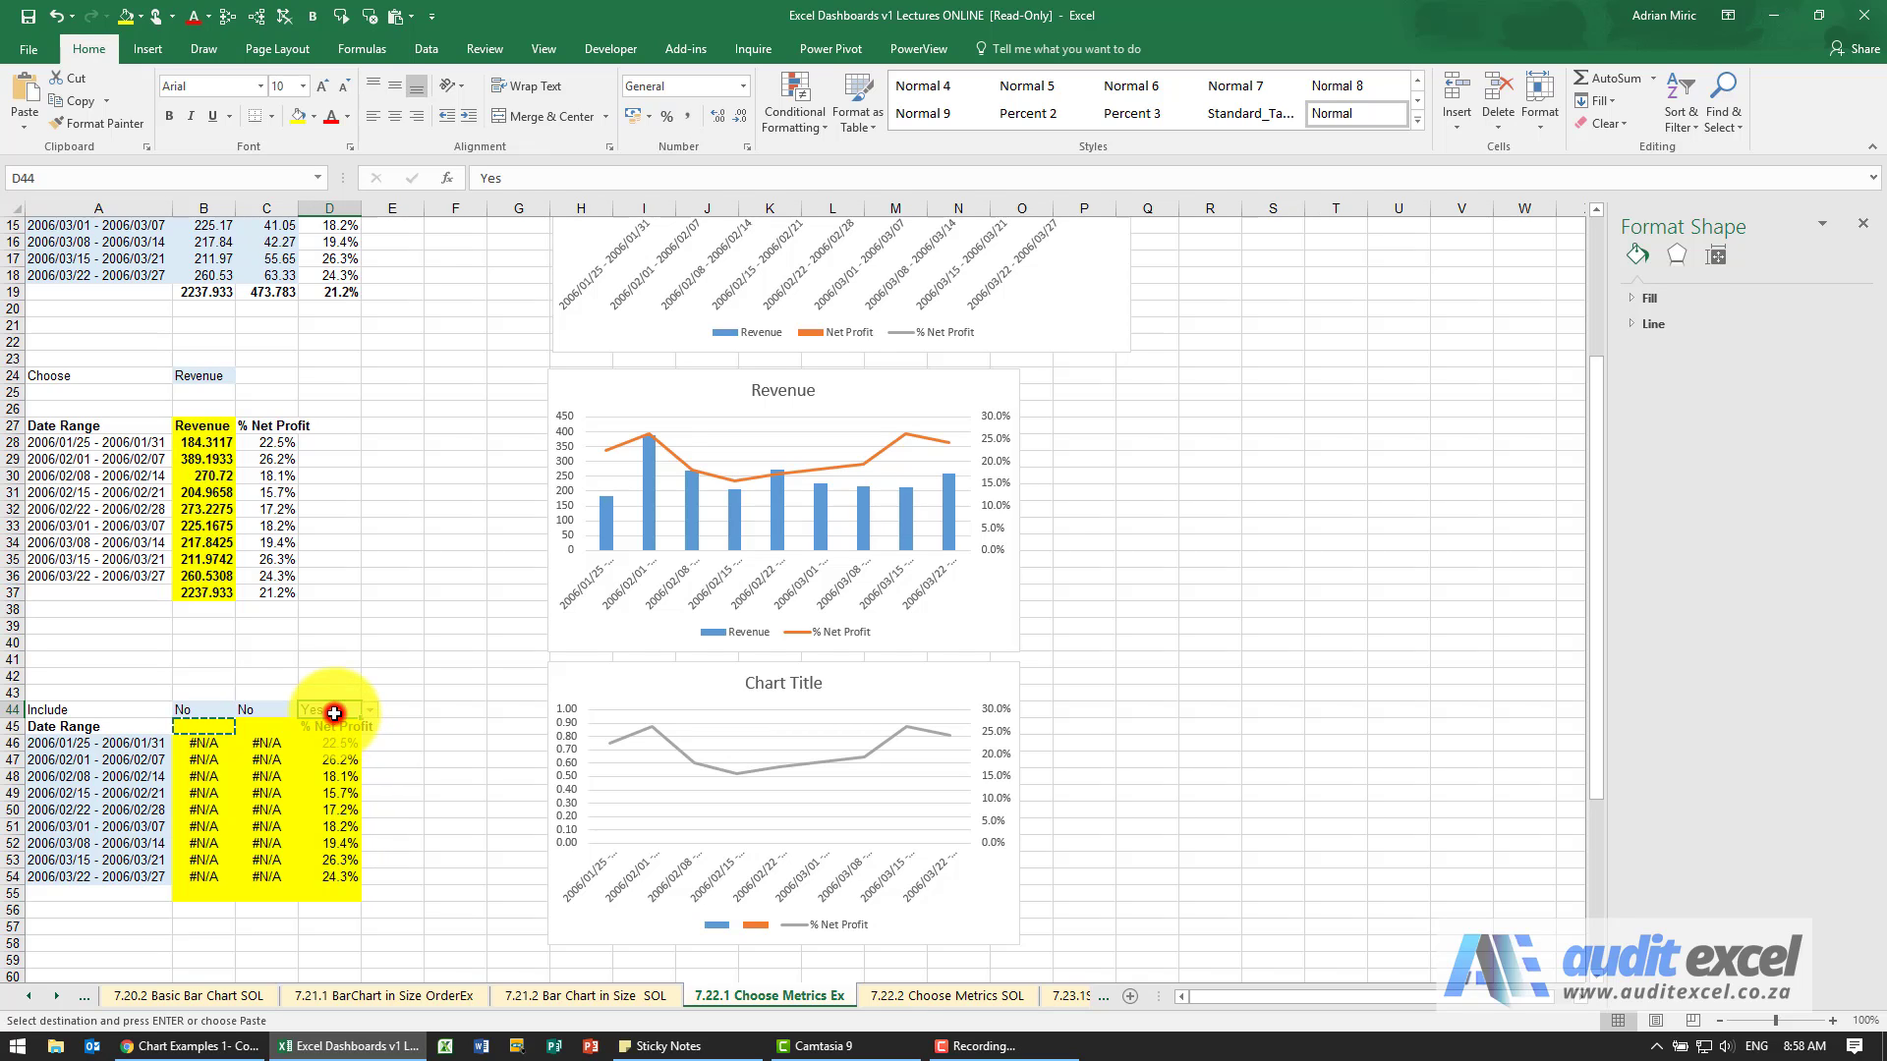
- Set the switches to Revenue Yes, Net Profit Yes and % Net Profit No
{"action": "left_click", "coordinate": [257, 710]}
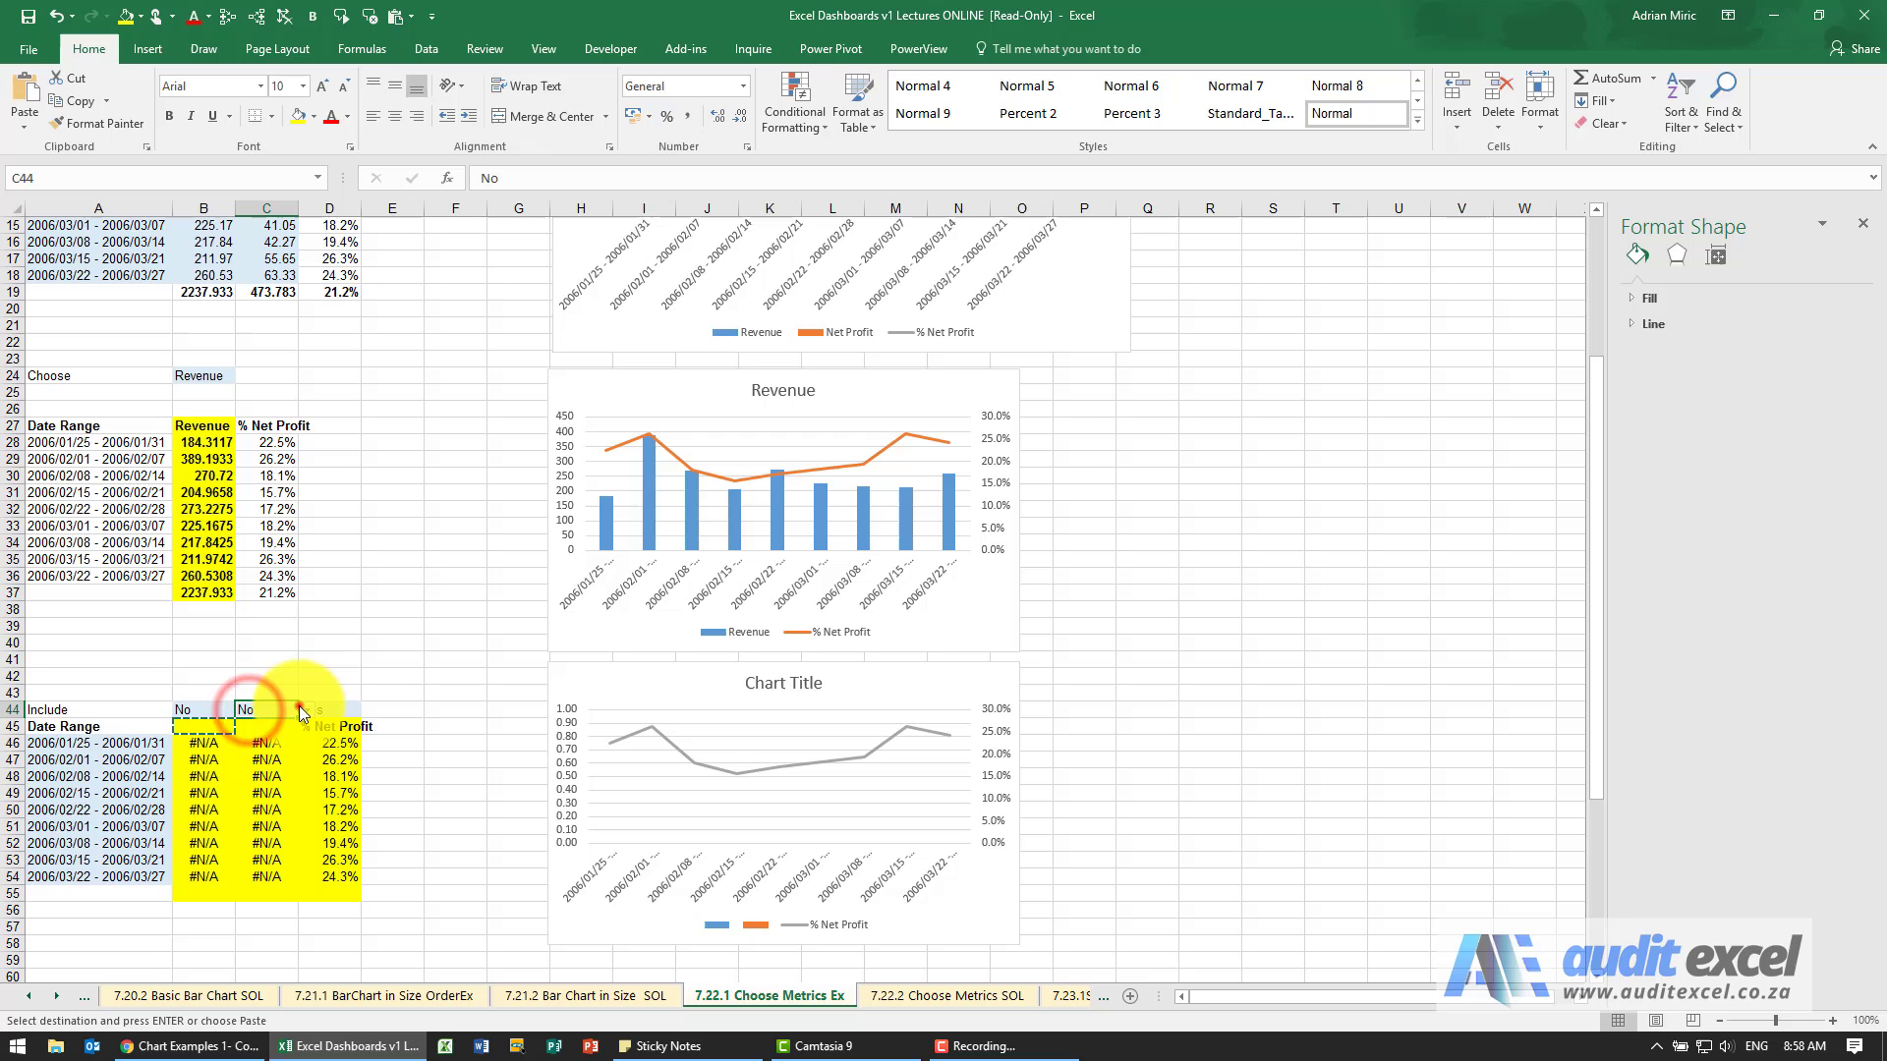
{"action": "left_click", "coordinate": [299, 710]}
{"action": "left_click", "coordinate": [295, 724]}
{"action": "left_click", "coordinate": [216, 708]}
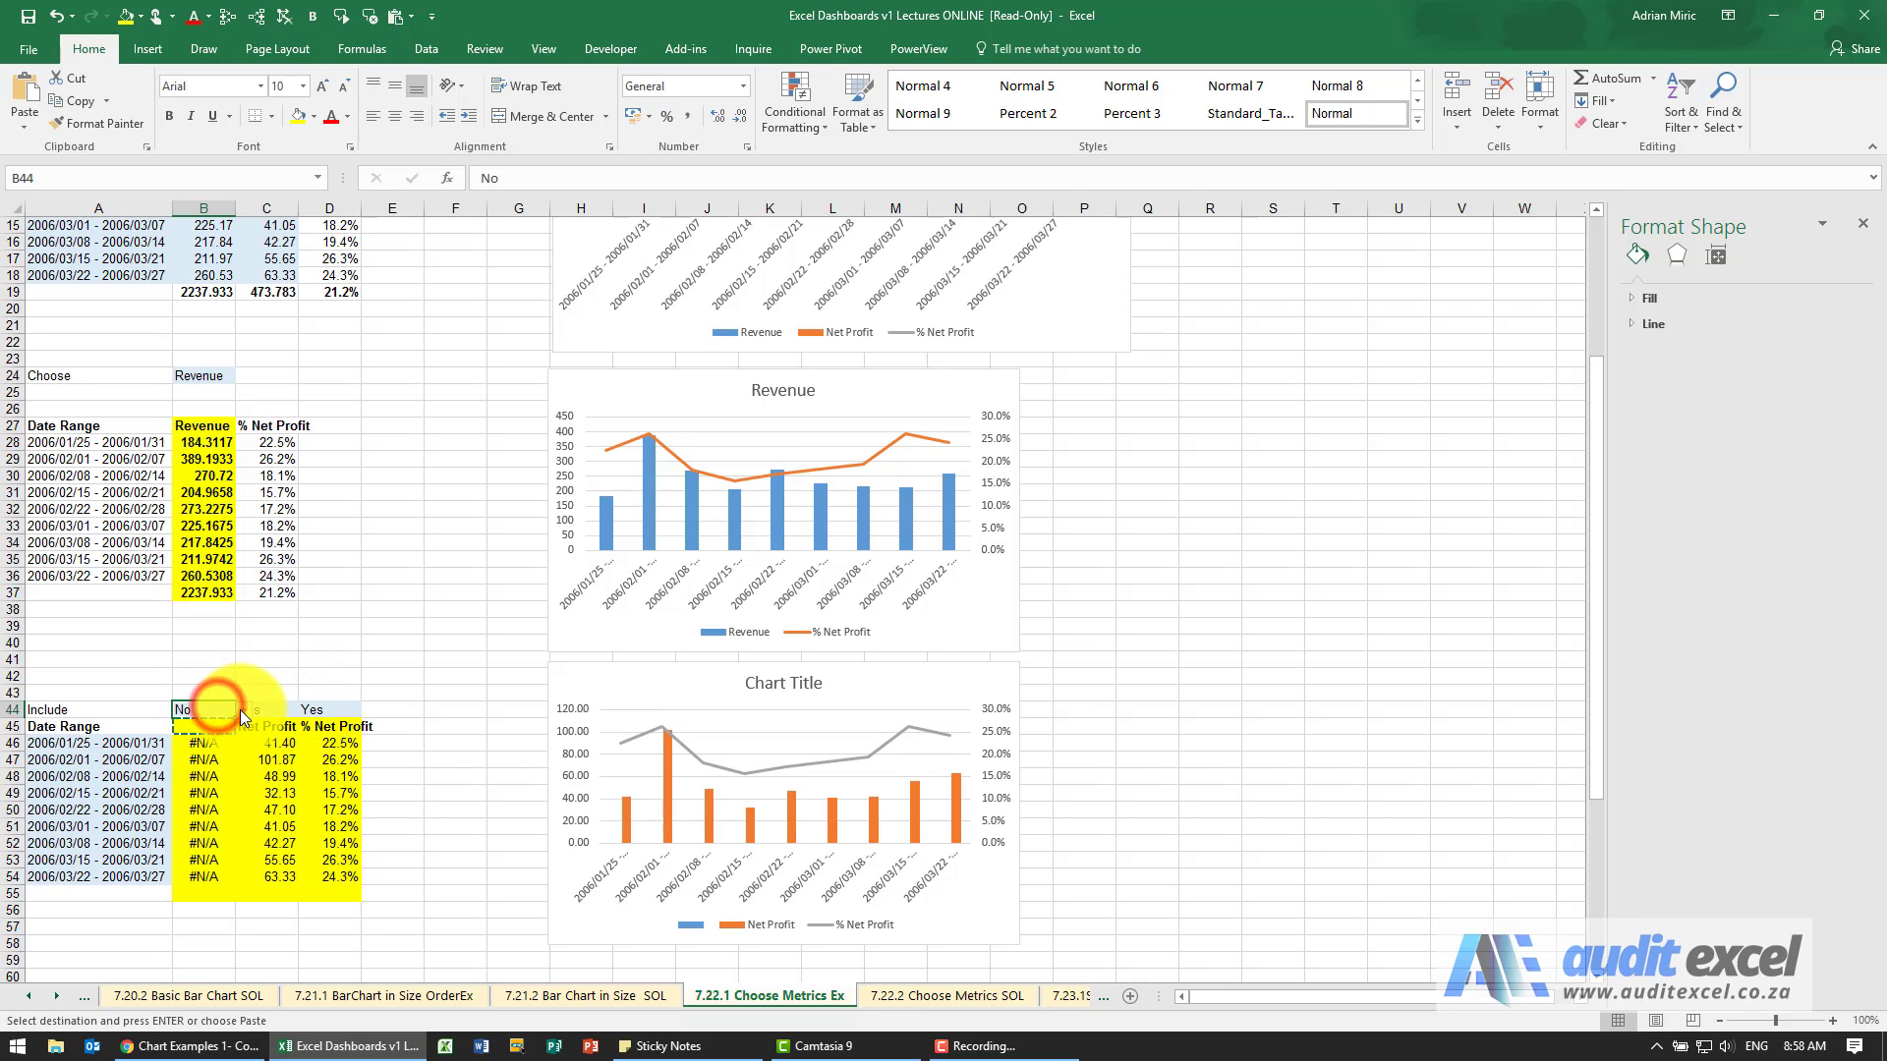
{"action": "left_click", "coordinate": [228, 732]}
{"action": "left_click", "coordinate": [325, 710]}
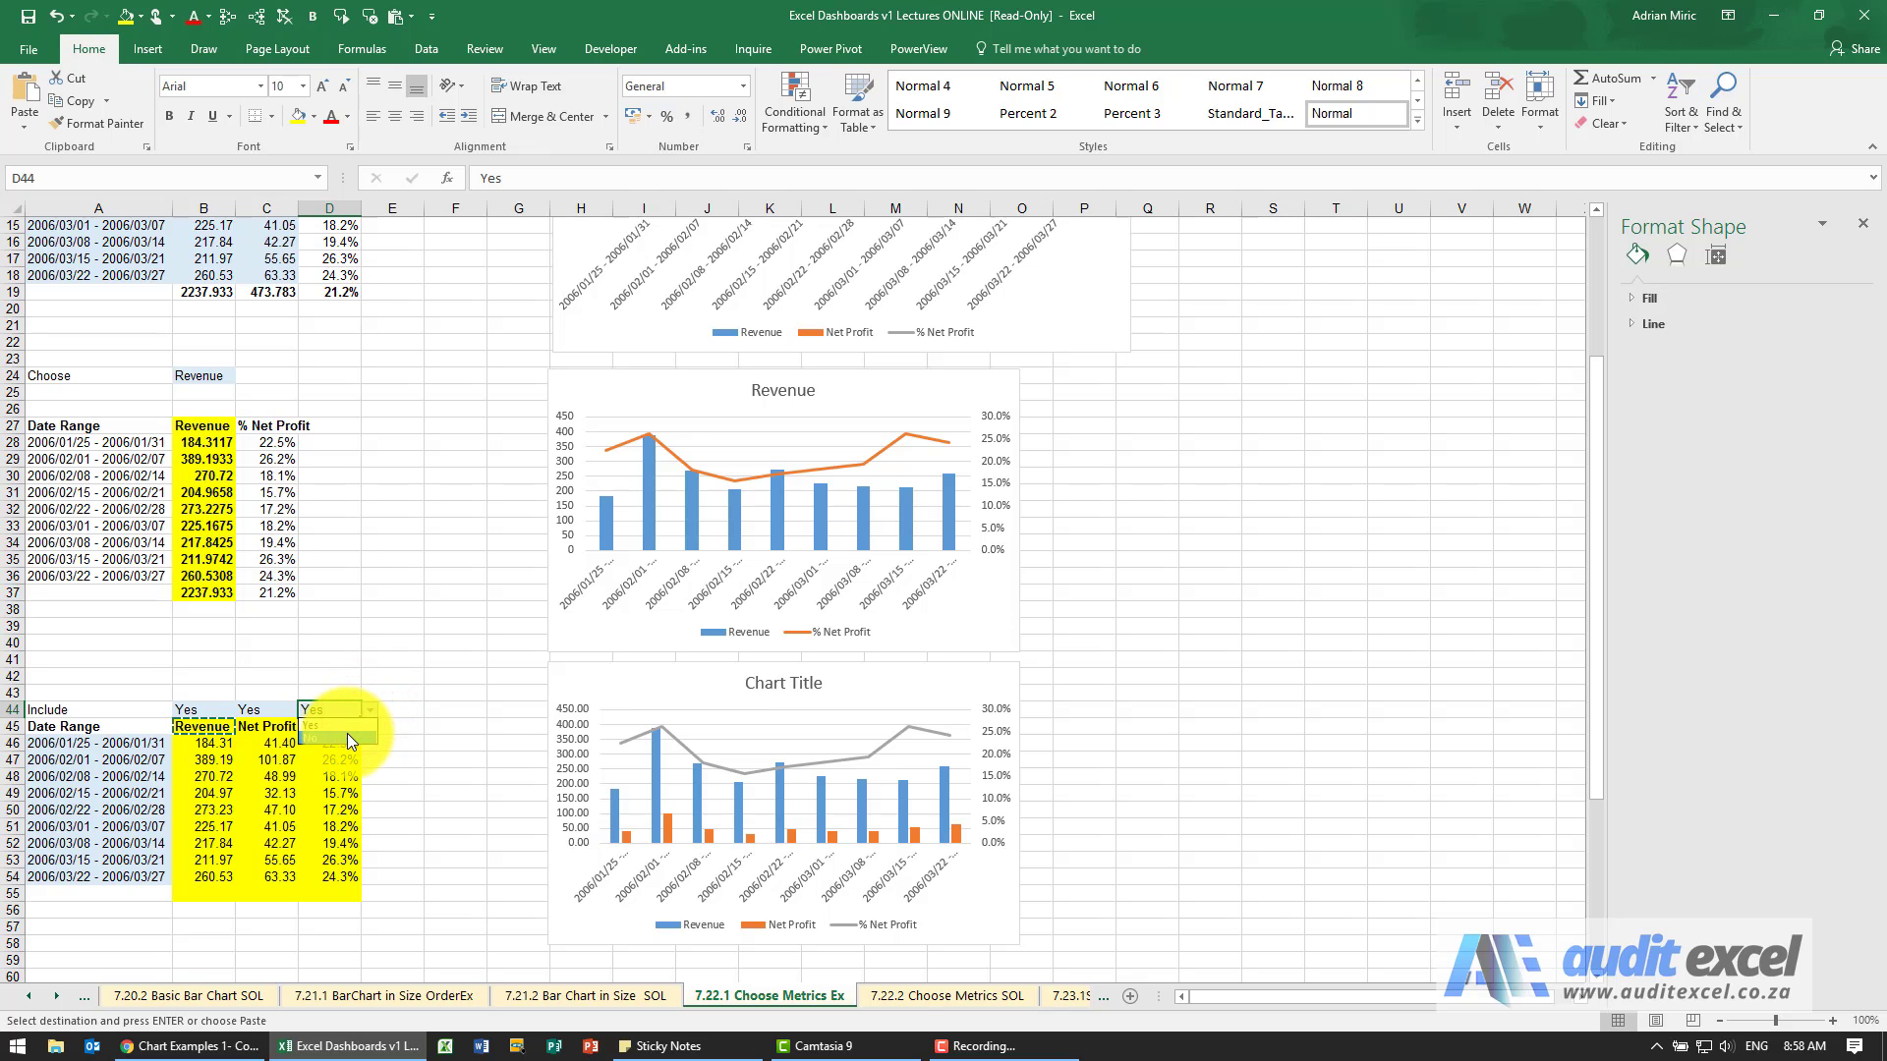
{"action": "left_click", "coordinate": [346, 737]}
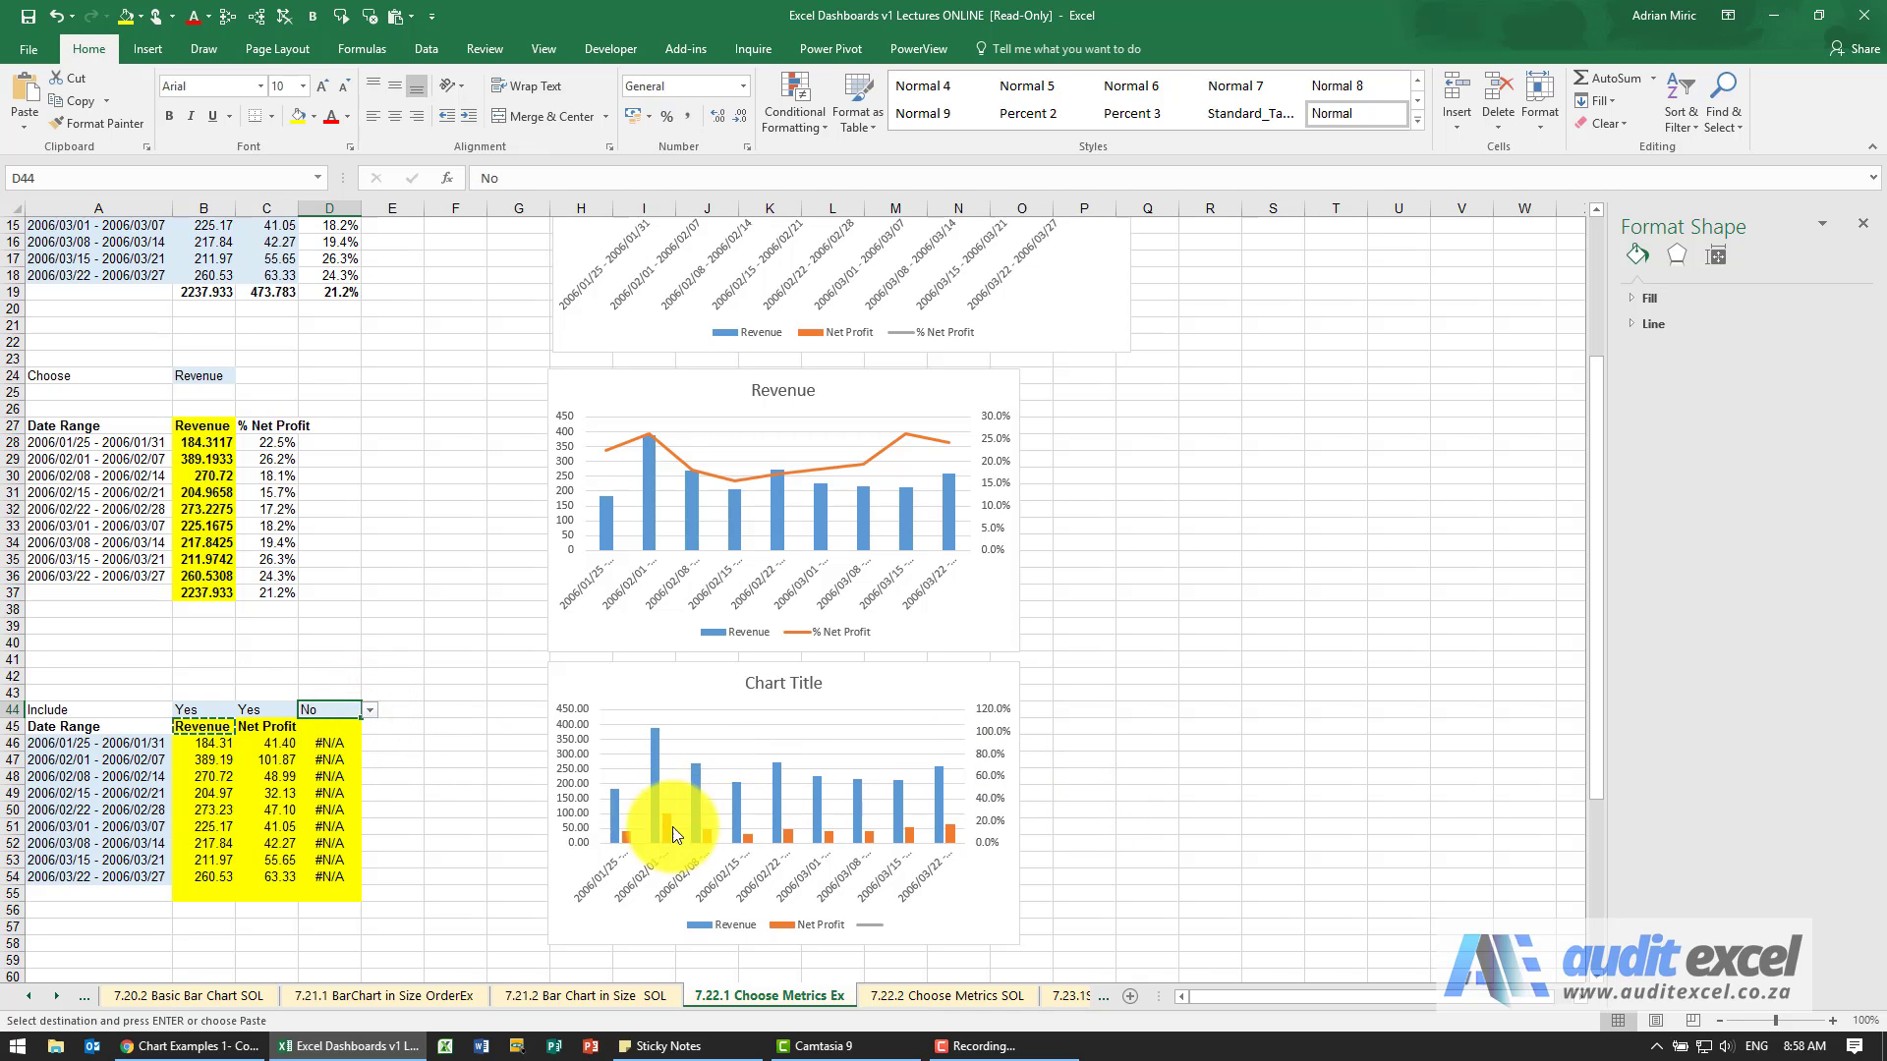